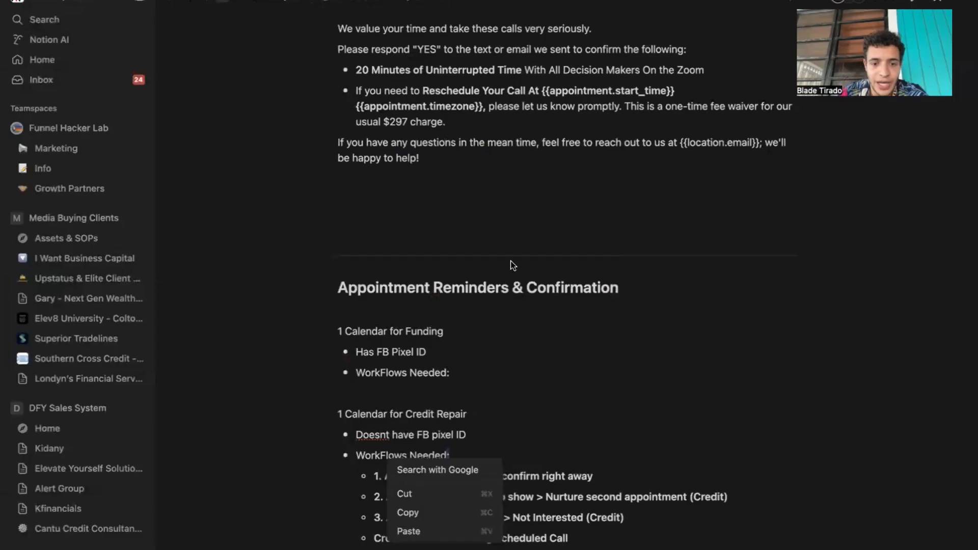
Switch from the Notion notes to the CRM workflow builder and return to the Credit Repair workflow list
{"action": "key", "text": "ctrl+Left"}
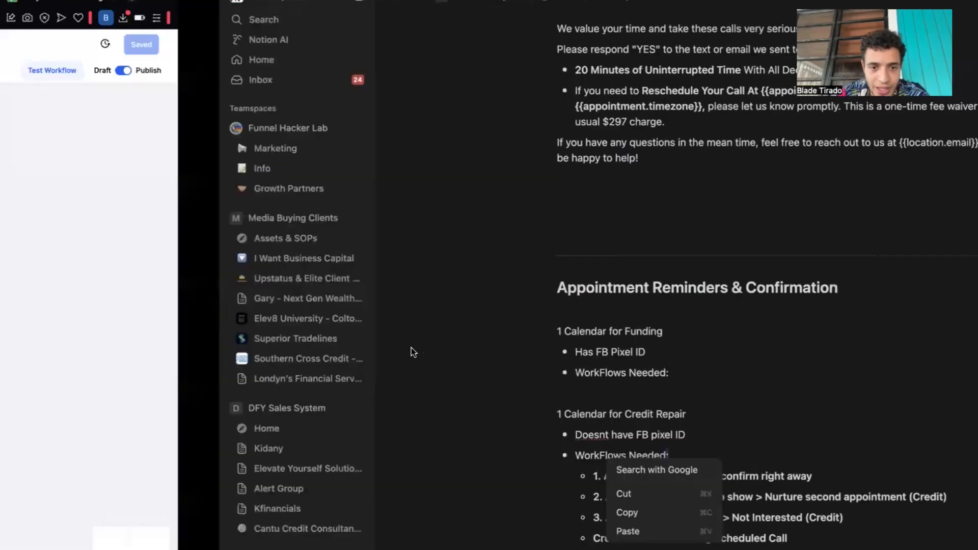
{"action": "scroll", "coordinate": [411, 352], "scroll_direction": "up", "scroll_amount": 6}
{"action": "scroll", "coordinate": [411, 347], "scroll_direction": "up", "scroll_amount": 1}
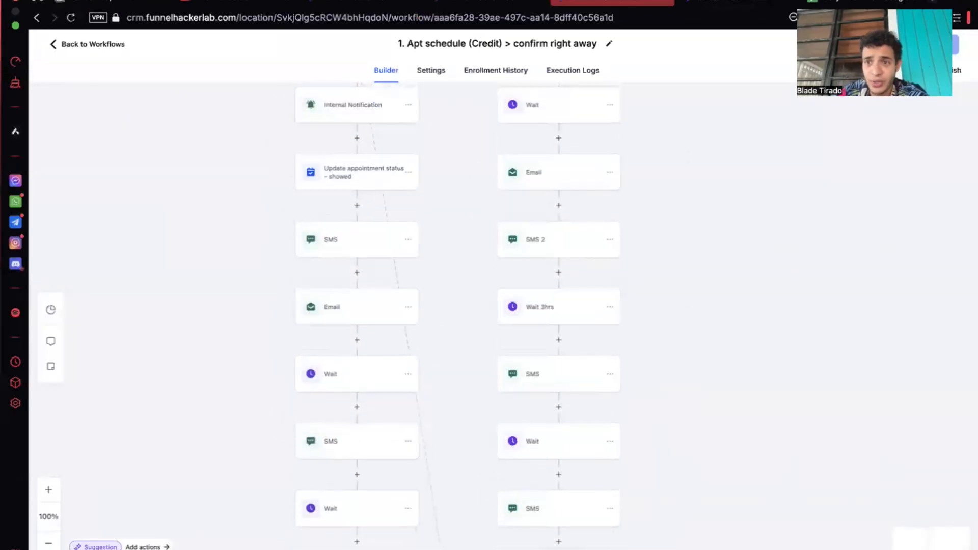
{"action": "left_click", "coordinate": [73, 42]}
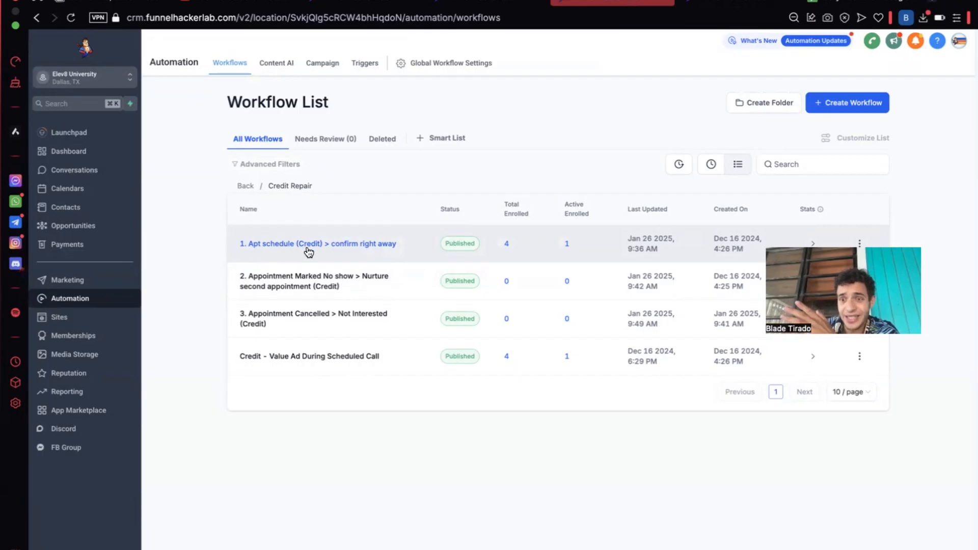
View the value ad action in the "1. Apt schedule (Credit) > confirm right away" workflow, and return to the workflow list
{"action": "left_click", "coordinate": [308, 246]}
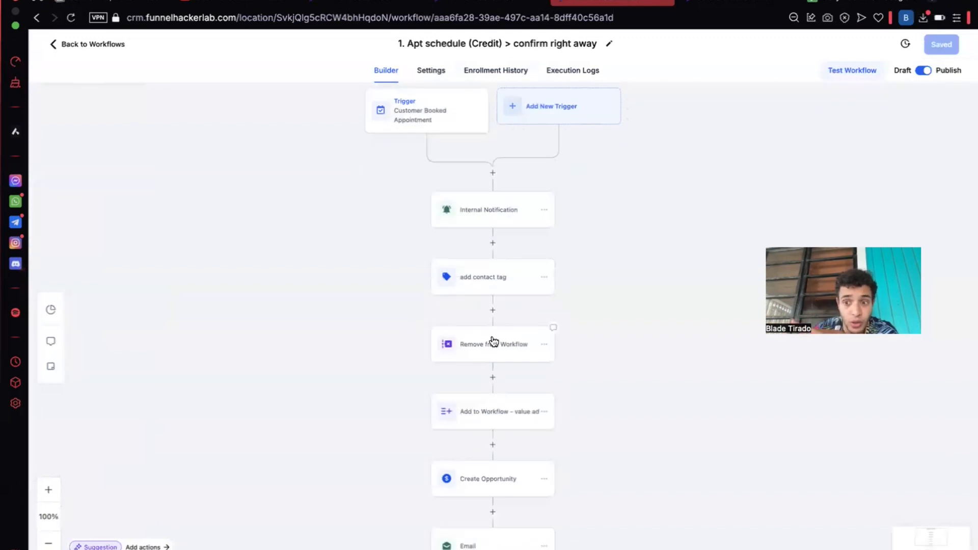
{"action": "scroll", "coordinate": [494, 341], "scroll_direction": "down", "scroll_amount": 2}
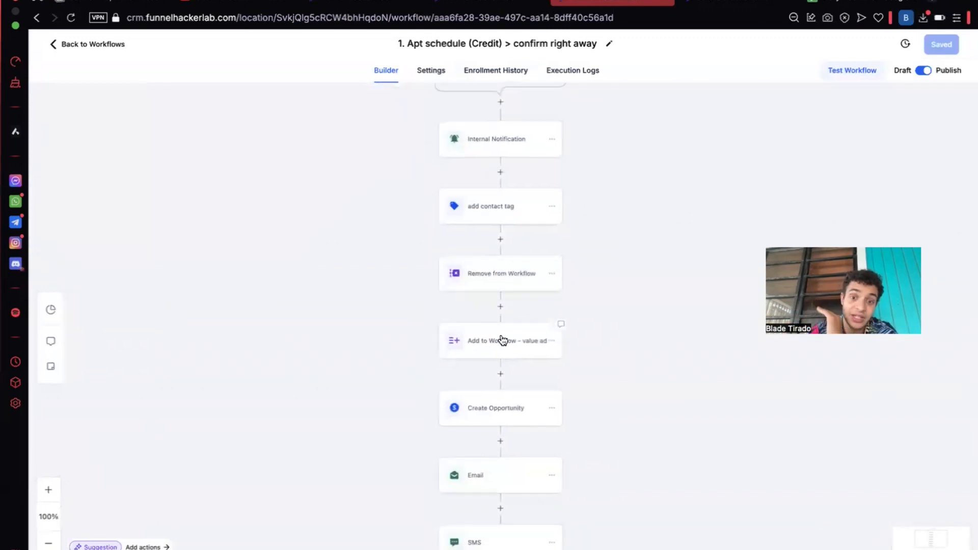
{"action": "left_click", "coordinate": [500, 341]}
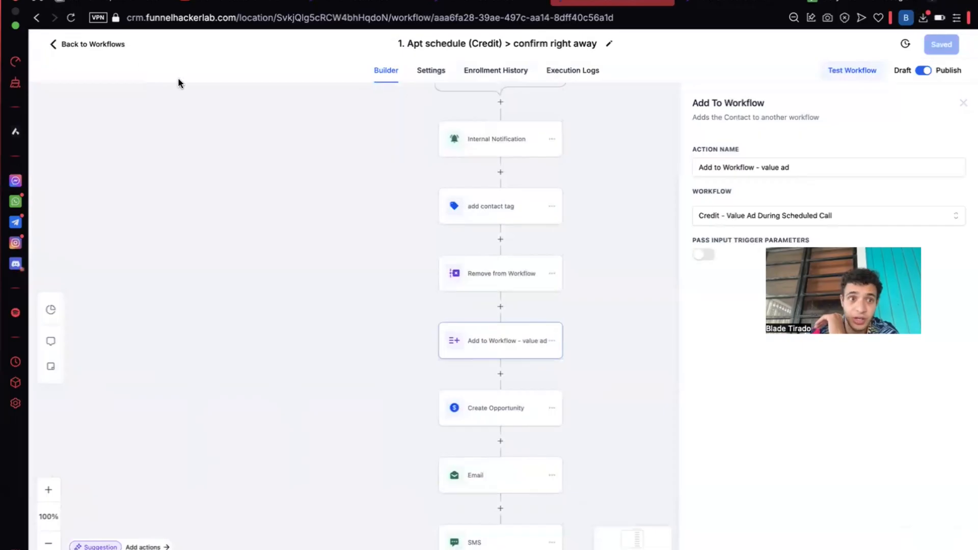
{"action": "left_click", "coordinate": [107, 47]}
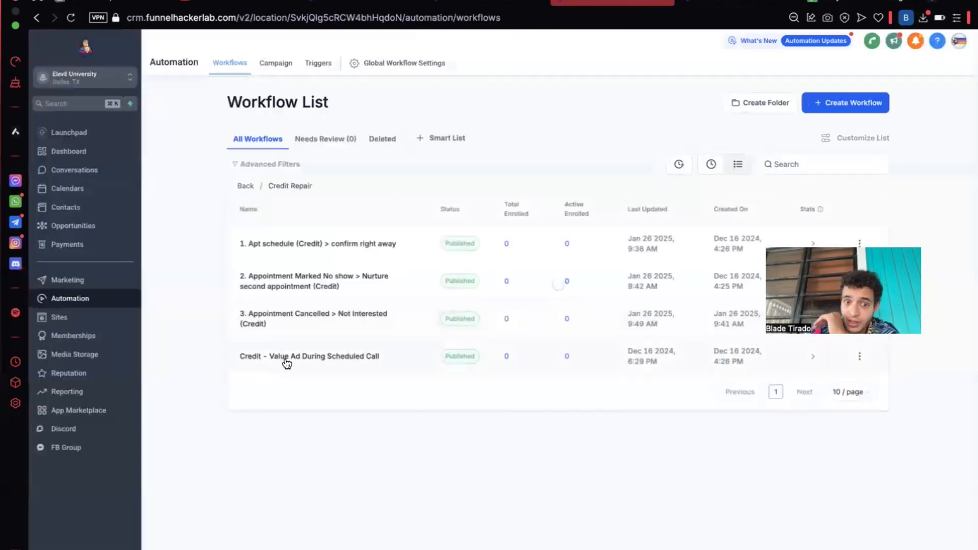
{"action": "left_click_drag", "start_coordinate": [399, 364], "coordinate": [249, 358]}
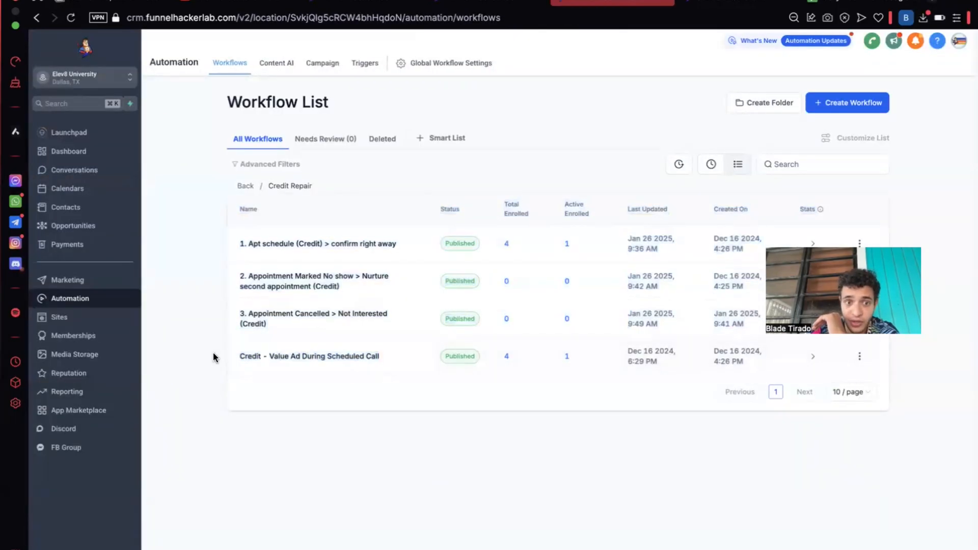
Reopen "1. Apt schedule (Credit) > confirm right away" and read through the message of its first SMS action
{"action": "left_click", "coordinate": [348, 244]}
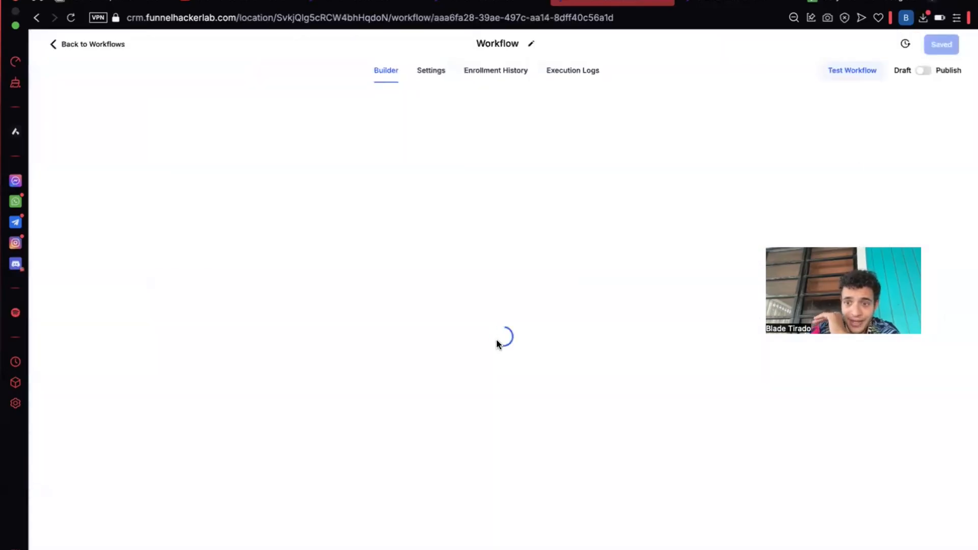
{"action": "scroll", "coordinate": [496, 345], "scroll_direction": "down", "scroll_amount": 5}
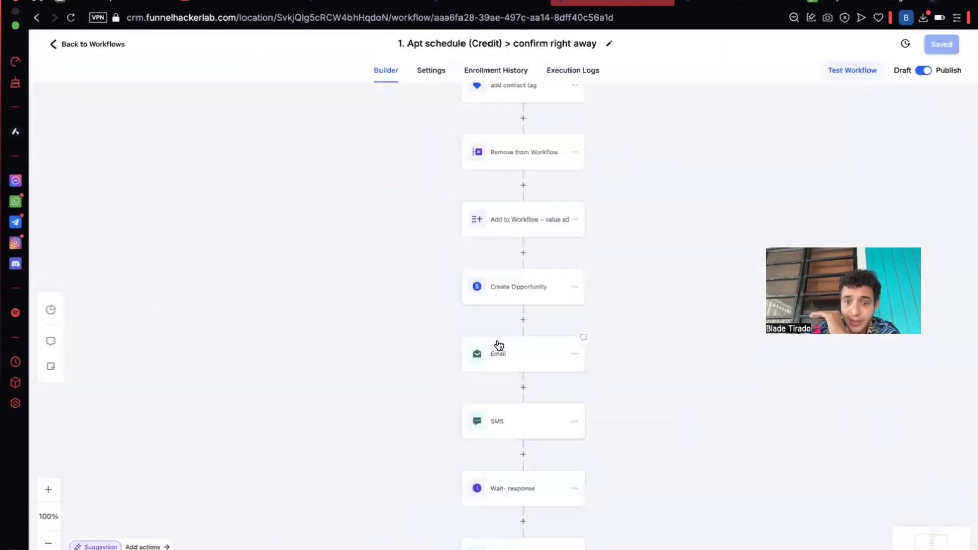
{"action": "left_click", "coordinate": [519, 407]}
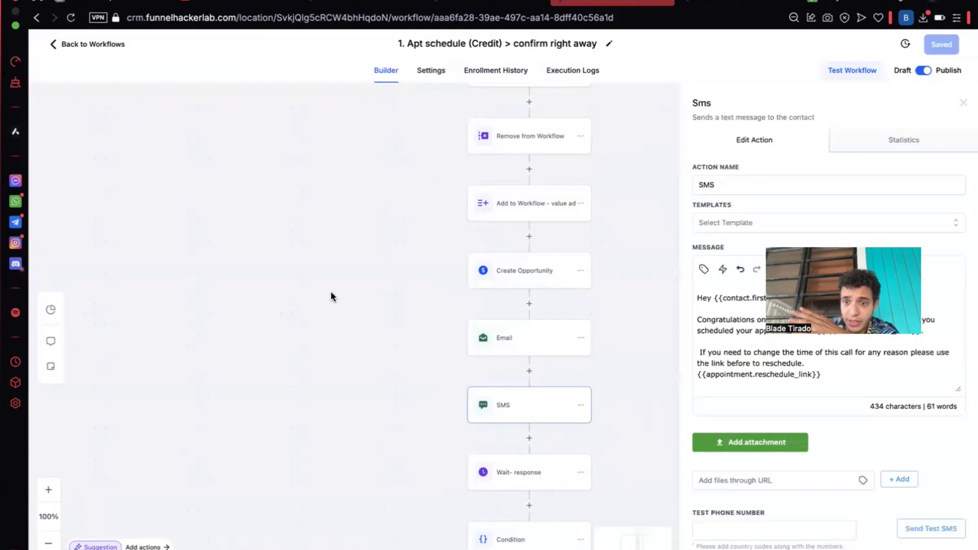
{"action": "scroll", "coordinate": [811, 353], "scroll_direction": "down", "scroll_amount": 1}
{"action": "scroll", "coordinate": [811, 353], "scroll_direction": "down", "scroll_amount": 1}
{"action": "left_click_drag", "start_coordinate": [770, 350], "coordinate": [851, 346]}
{"action": "scroll", "coordinate": [852, 346], "scroll_direction": "down", "scroll_amount": 1}
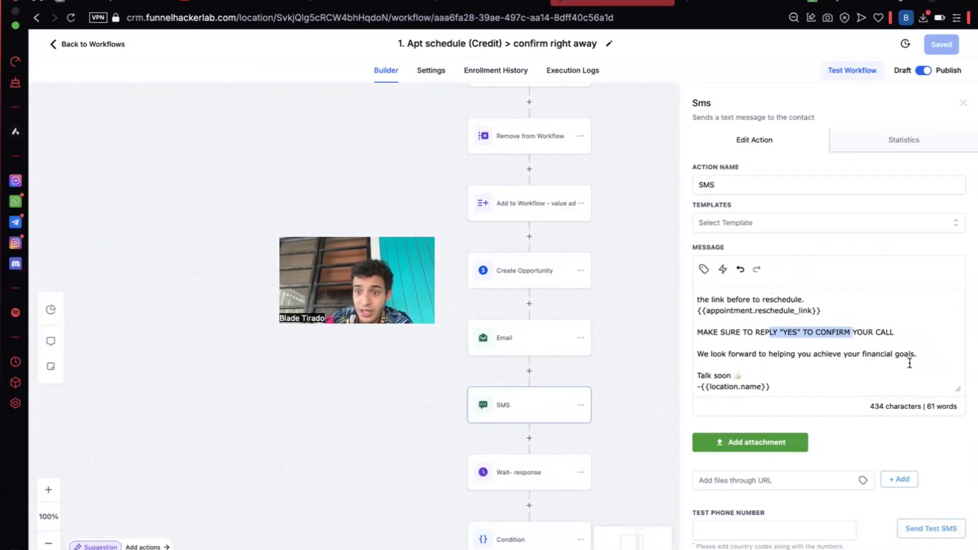
{"action": "left_click", "coordinate": [925, 352]}
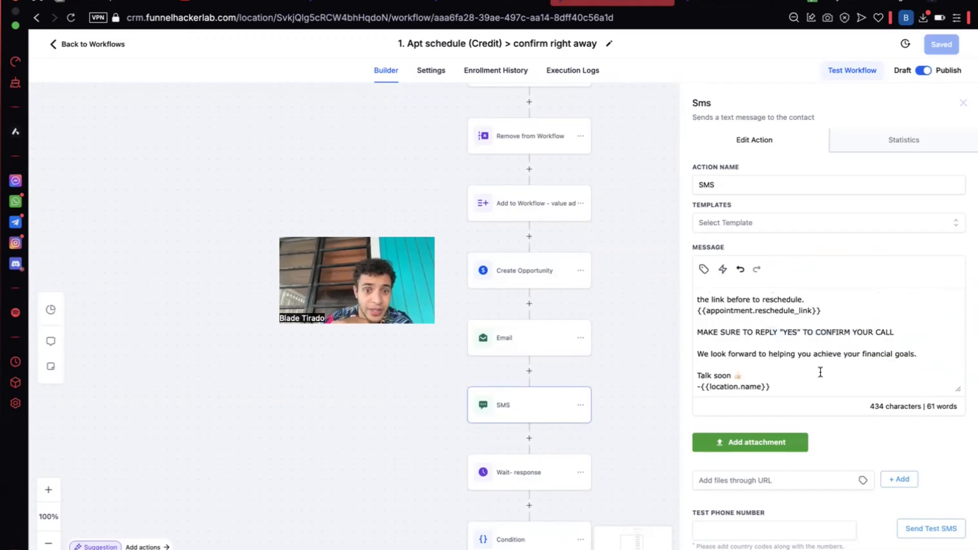
{"action": "left_click", "coordinate": [963, 103]}
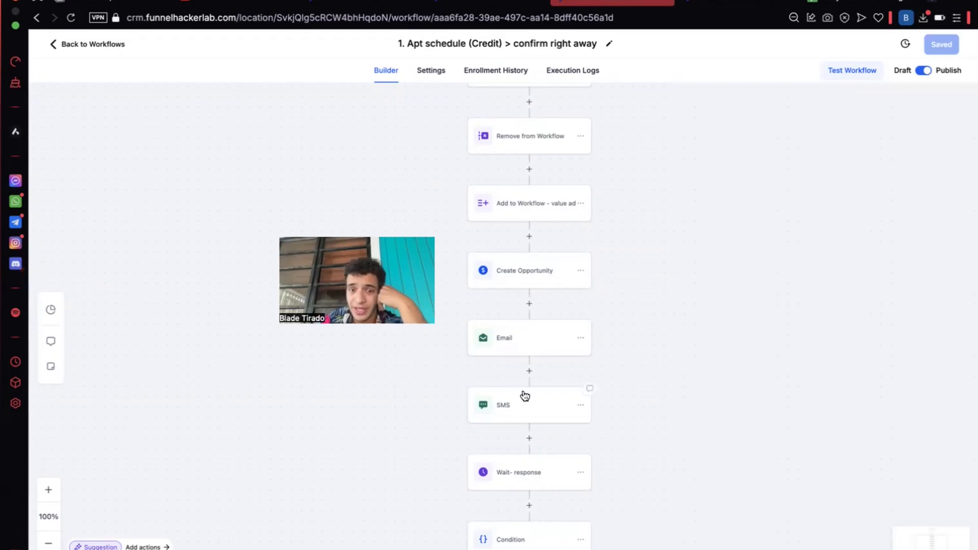
Recheck the line in the first SMS asking the contact to reply "YES", and close the action's settings
{"action": "left_click", "coordinate": [515, 405]}
{"action": "scroll", "coordinate": [795, 356], "scroll_direction": "down", "scroll_amount": 3}
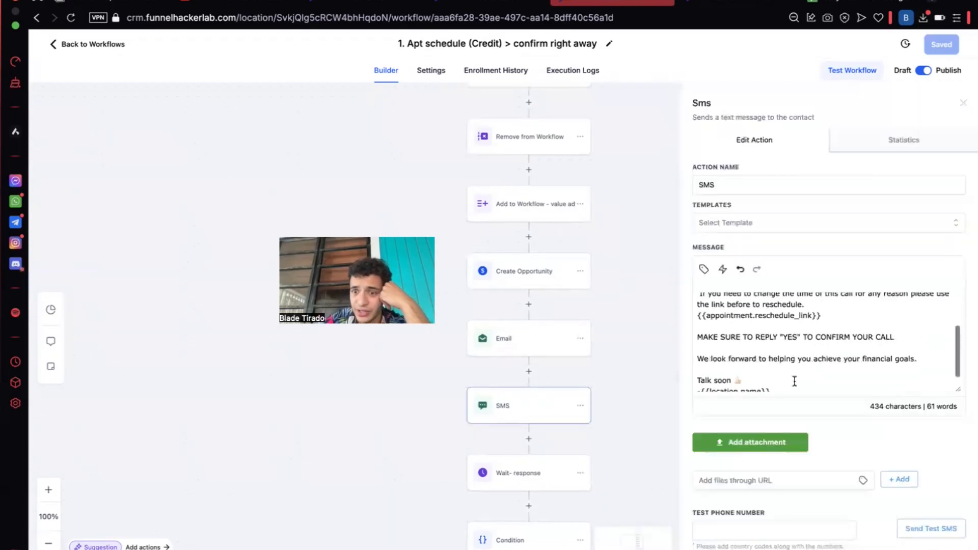
{"action": "left_click_drag", "start_coordinate": [820, 332], "coordinate": [637, 331]}
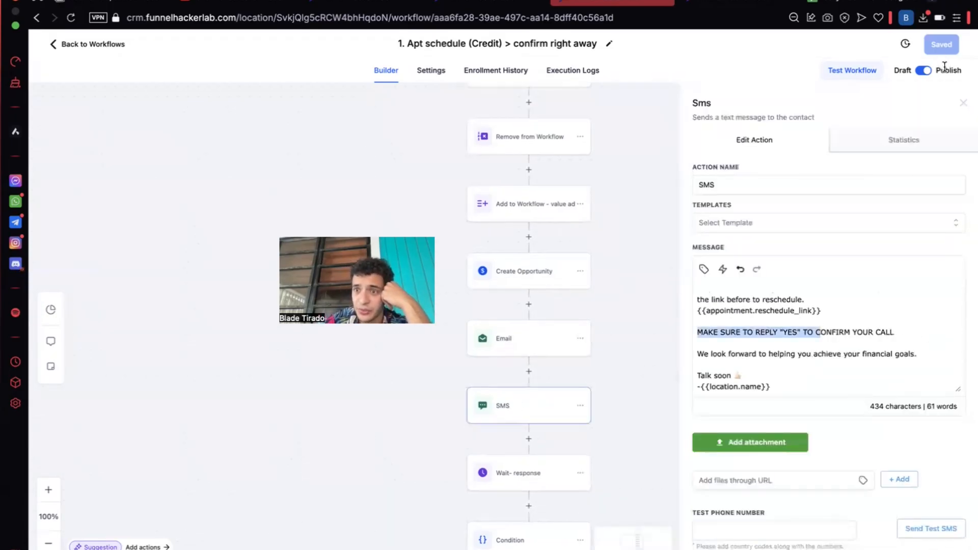
{"action": "left_click", "coordinate": [815, 365]}
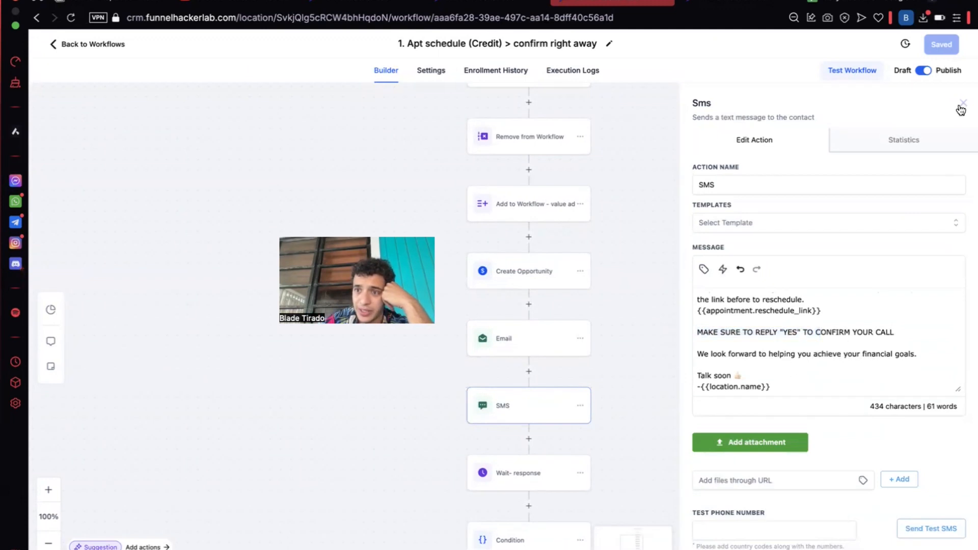
{"action": "left_click", "coordinate": [962, 104]}
Check the reply channels and timeout settings of the "Wait- response" action
{"action": "scroll", "coordinate": [550, 414], "scroll_direction": "down", "scroll_amount": 5}
{"action": "left_click", "coordinate": [559, 298]}
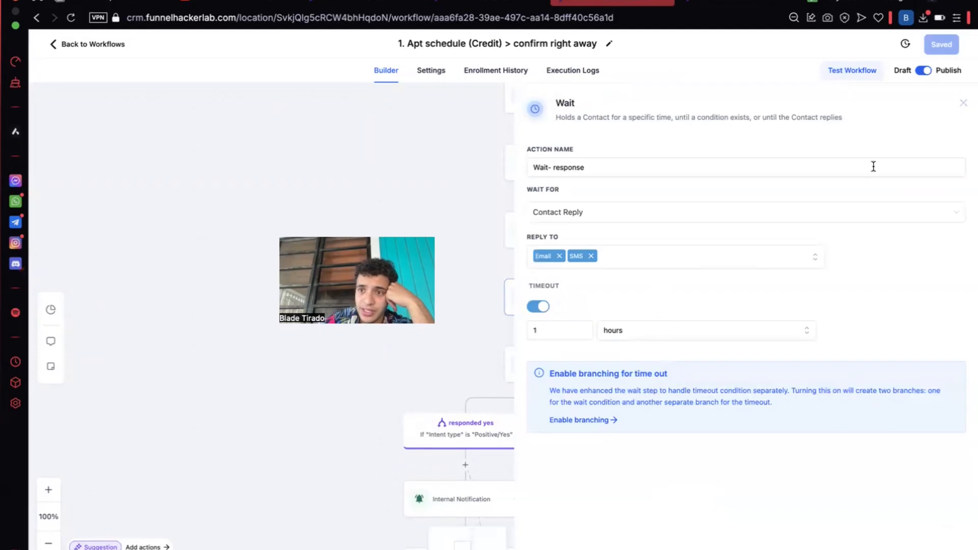
{"action": "left_click", "coordinate": [962, 103]}
Review the Internal Notification and "Update appointment status - showed" actions at the start of the "responded yes" branch
{"action": "scroll", "coordinate": [574, 325], "scroll_direction": "down", "scroll_amount": 3}
{"action": "scroll", "coordinate": [574, 325], "scroll_direction": "down", "scroll_amount": 3}
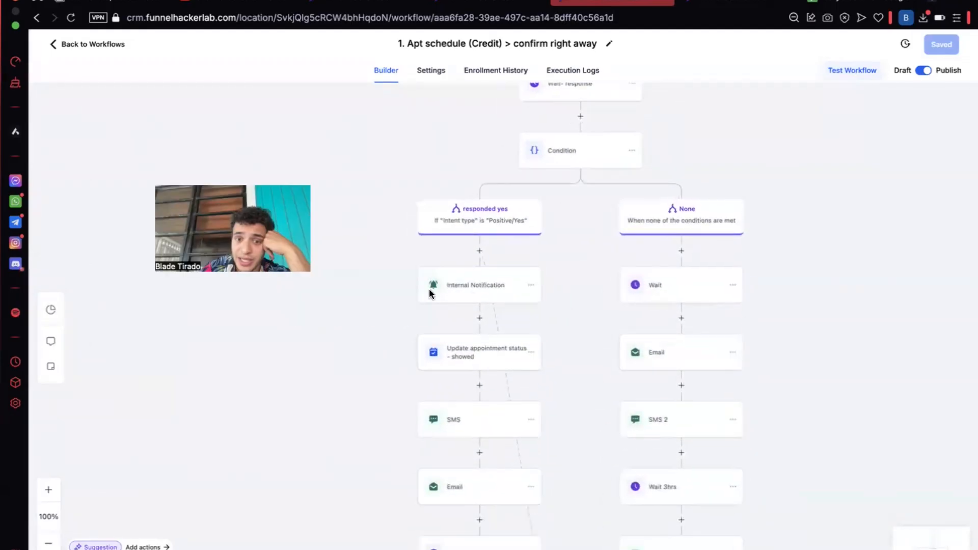
{"action": "left_click", "coordinate": [484, 286]}
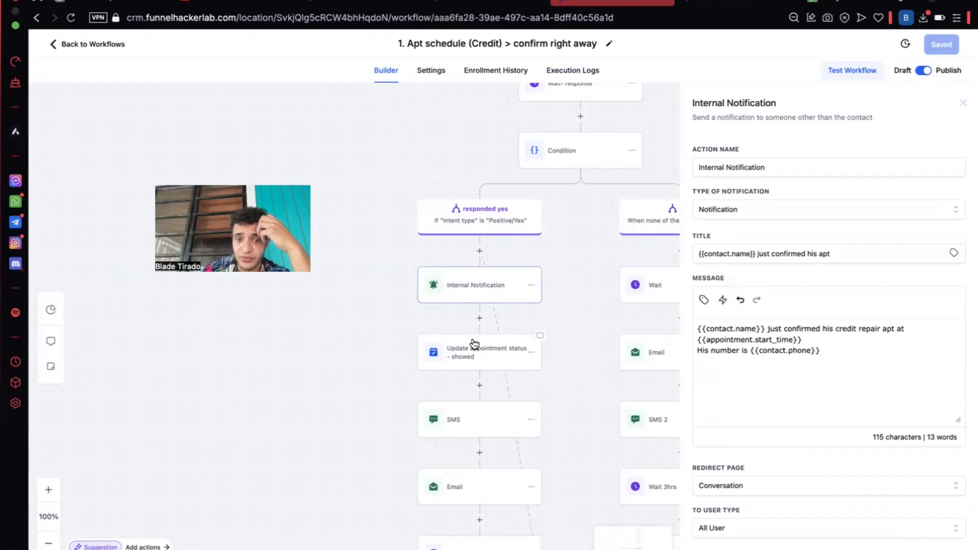
{"action": "left_click", "coordinate": [463, 352]}
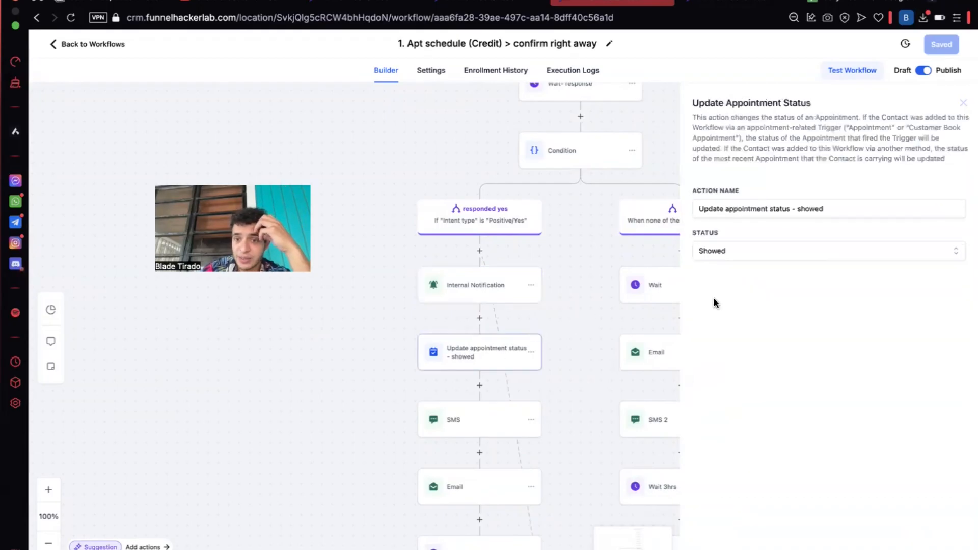
Read the thank-you SMS and email that follow the status update in the "responded yes" branch
{"action": "left_click_drag", "start_coordinate": [517, 456], "coordinate": [507, 286]}
{"action": "left_click", "coordinate": [494, 302]}
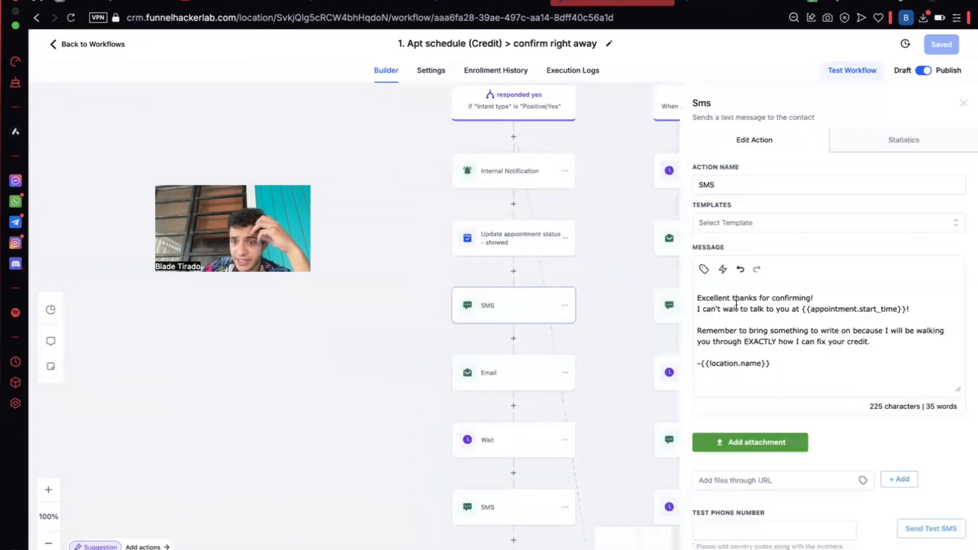
{"action": "left_click_drag", "start_coordinate": [723, 298], "coordinate": [785, 360]}
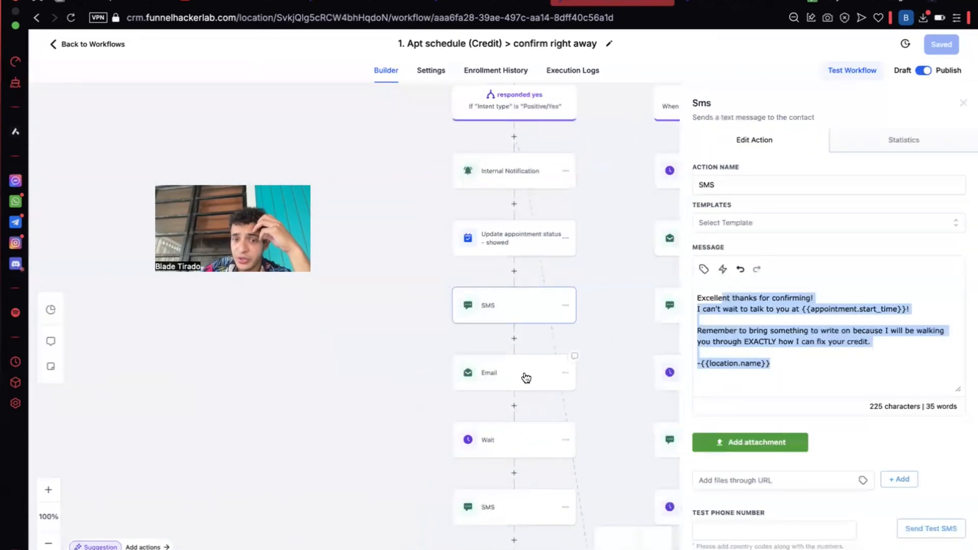
{"action": "left_click", "coordinate": [522, 378]}
{"action": "scroll", "coordinate": [790, 371], "scroll_direction": "down", "scroll_amount": 3}
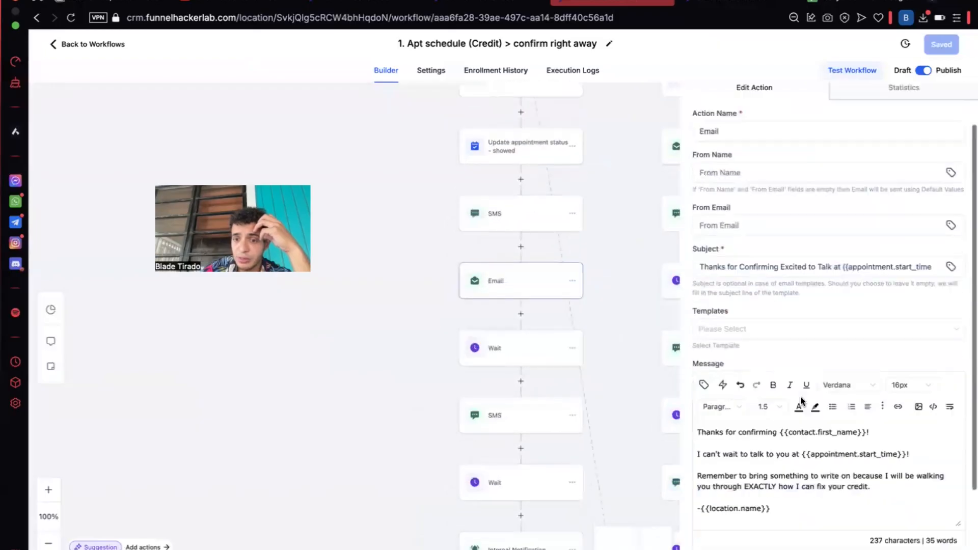
{"action": "scroll", "coordinate": [448, 408], "scroll_direction": "down", "scroll_amount": 5}
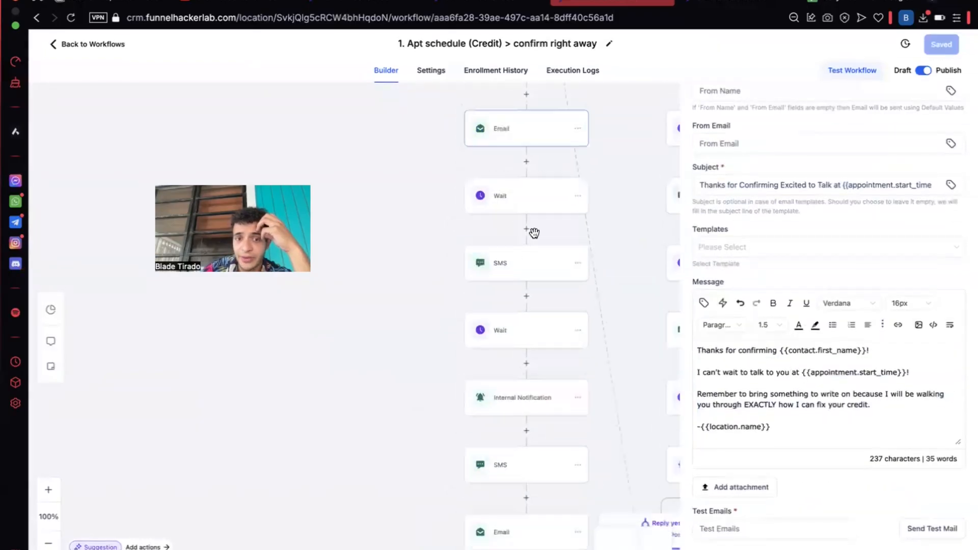
Review the reminder SMS, the internal notification and the final SMS before the call in the "responded yes" branch
{"action": "left_click", "coordinate": [517, 269]}
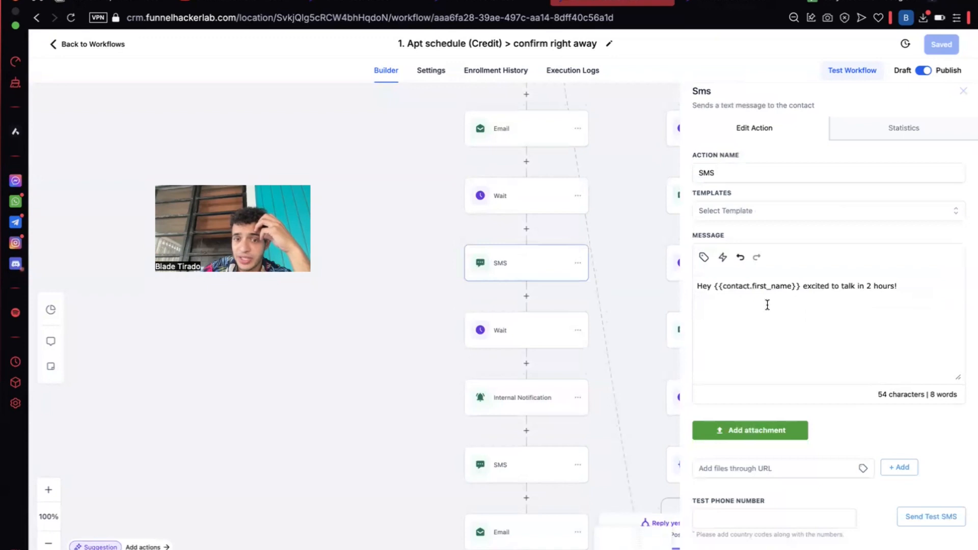
{"action": "left_click", "coordinate": [518, 402]}
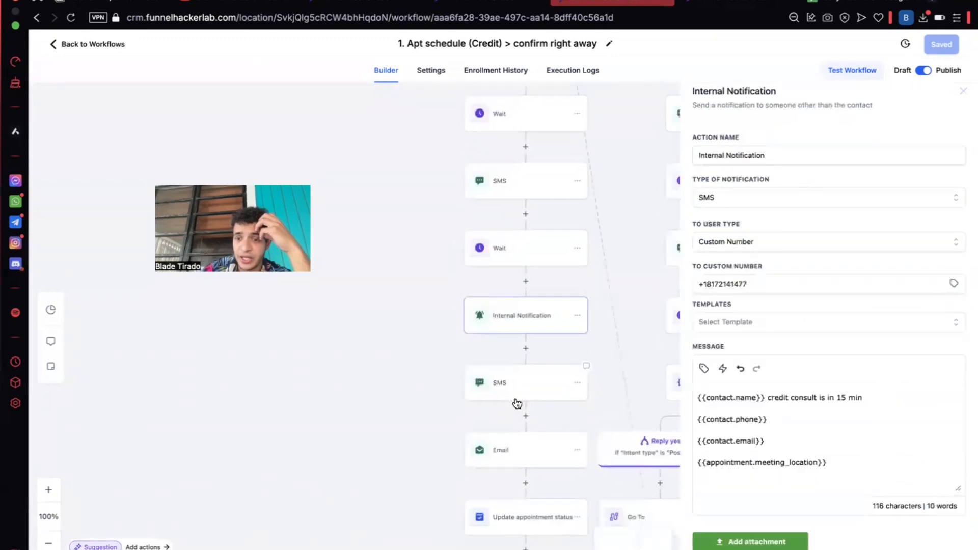
{"action": "left_click", "coordinate": [519, 390]}
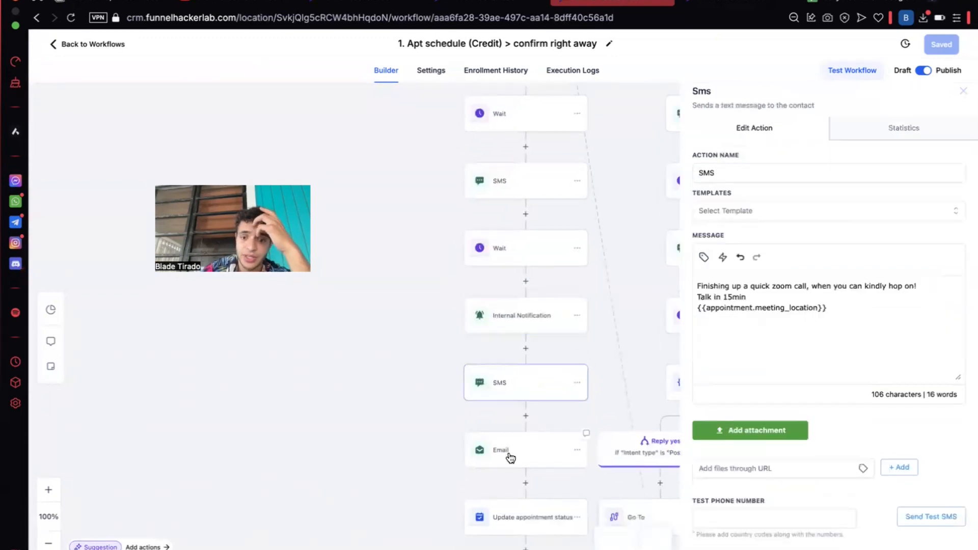
Delete the "Update appointment status" action at the end of the "responded yes" branch
{"action": "left_click", "coordinate": [510, 459]}
{"action": "left_click", "coordinate": [509, 456]}
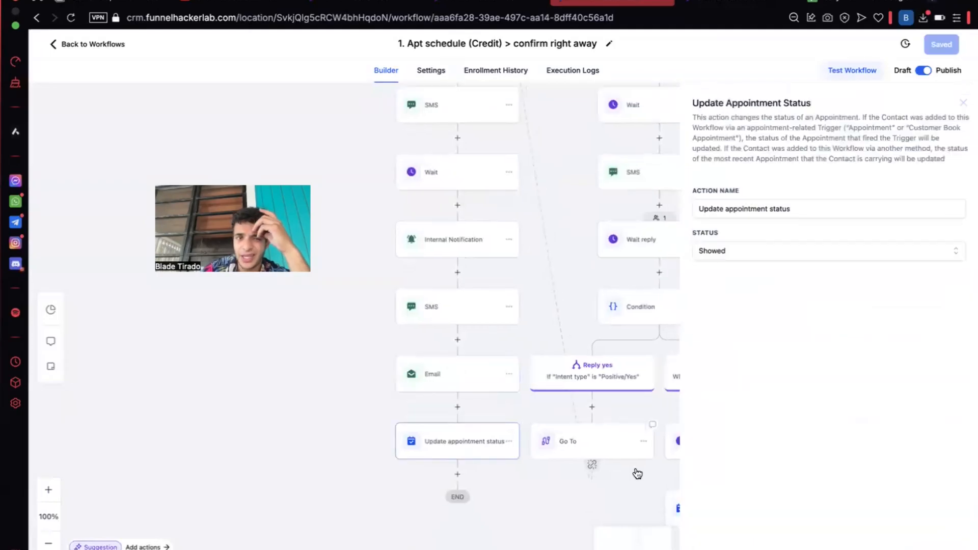
{"action": "left_click", "coordinate": [708, 548]}
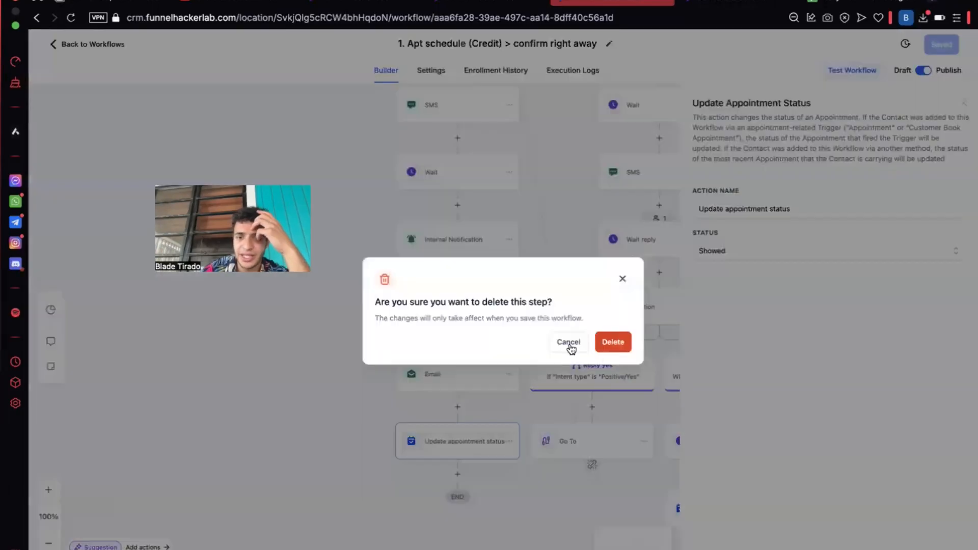
{"action": "left_click", "coordinate": [609, 344]}
Check the delay of the first Wait action in the "None" branch of the response condition
{"action": "scroll", "coordinate": [868, 264], "scroll_direction": "up", "scroll_amount": 10}
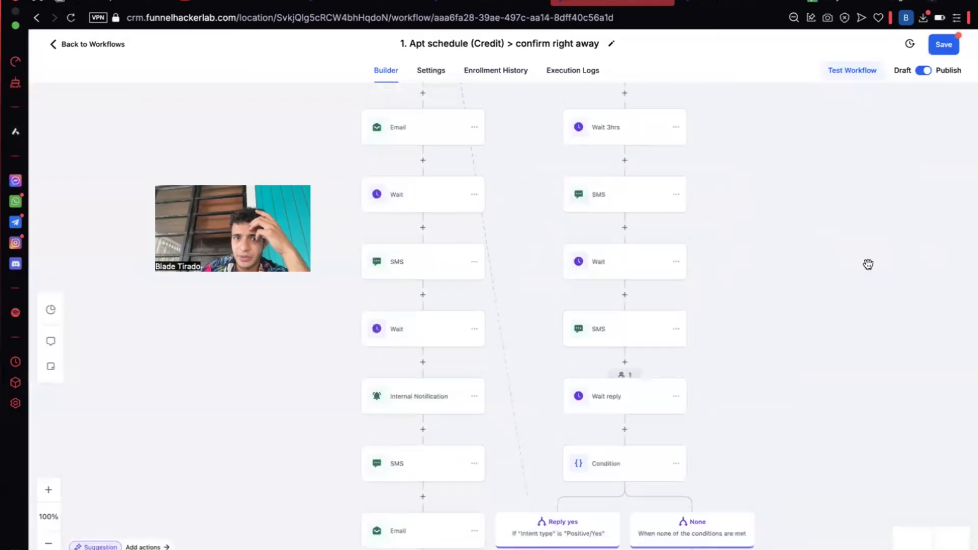
{"action": "scroll", "coordinate": [601, 341], "scroll_direction": "down", "scroll_amount": 1}
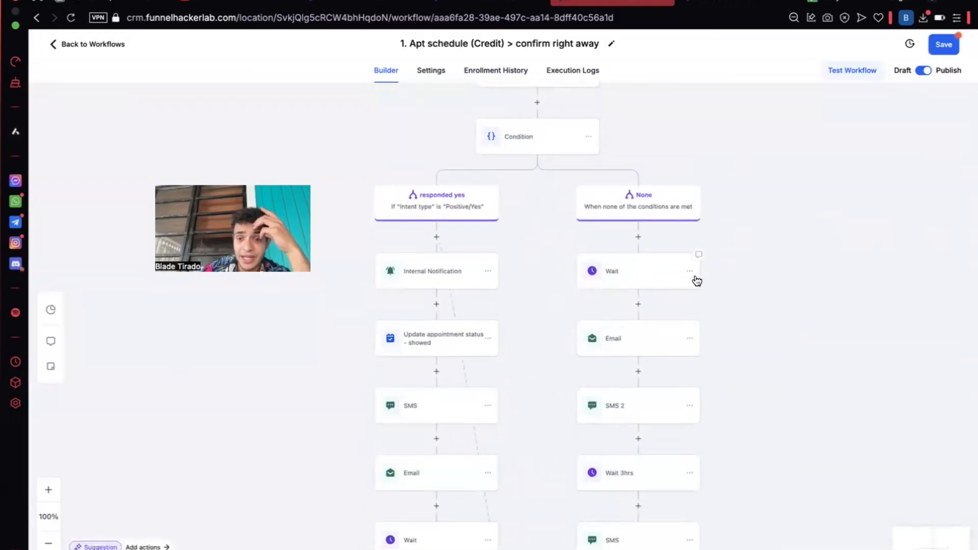
{"action": "scroll", "coordinate": [697, 281], "scroll_direction": "down", "scroll_amount": 2}
{"action": "left_click", "coordinate": [613, 181]}
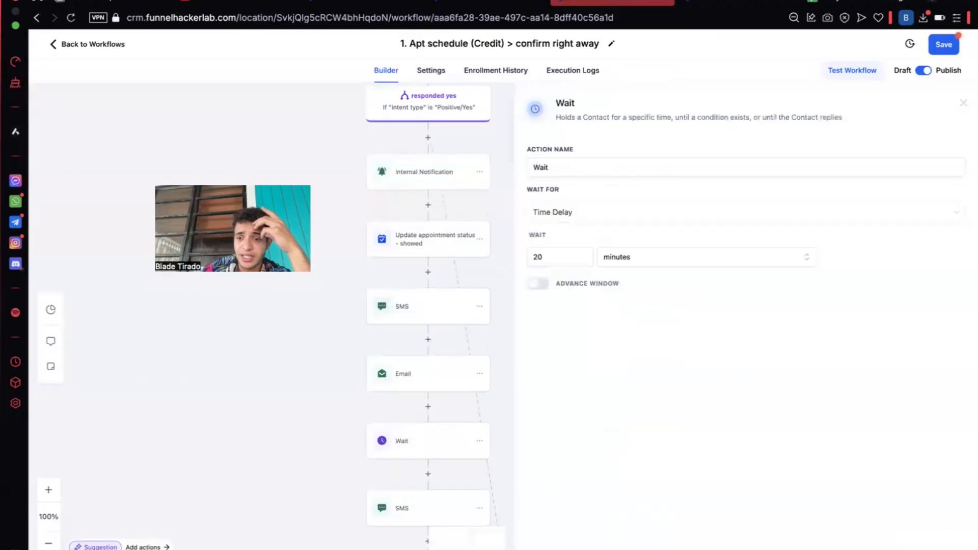
{"action": "left_click", "coordinate": [963, 103]}
Read the subject and message of the first email in the "None" branch
{"action": "left_click", "coordinate": [613, 234]}
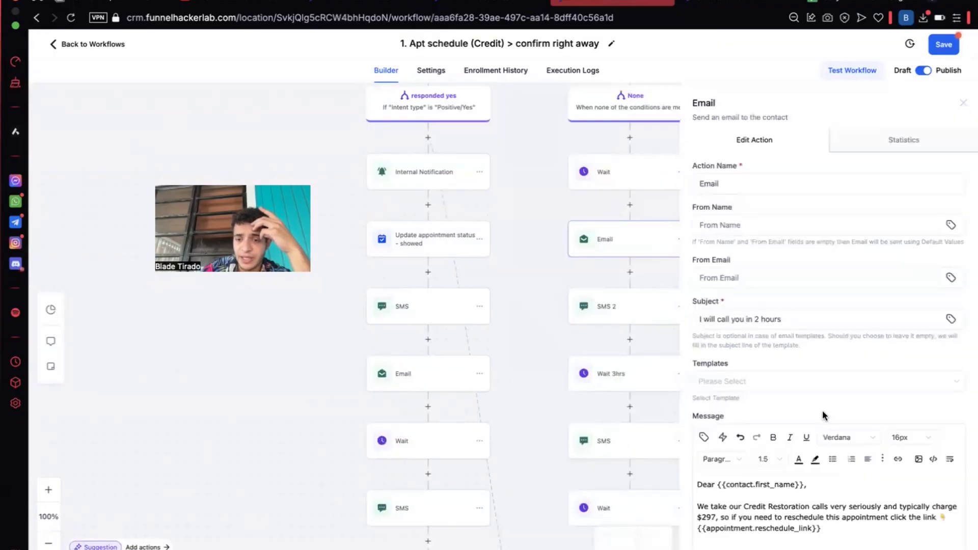
{"action": "scroll", "coordinate": [824, 415], "scroll_direction": "down", "scroll_amount": 2}
{"action": "scroll", "coordinate": [834, 453], "scroll_direction": "down", "scroll_amount": 1}
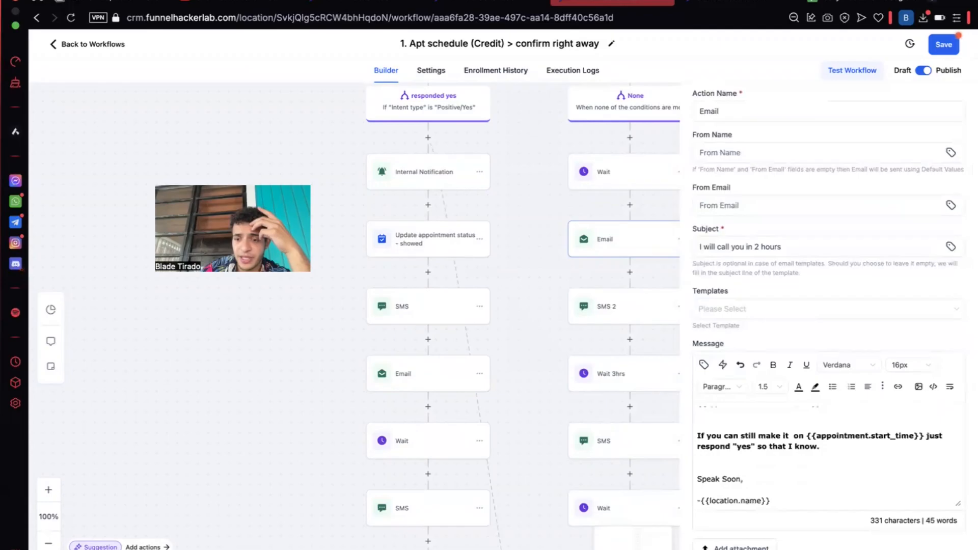
Read SMS 2 and the two follow-up SMS messages before the "Wait reply" action in the "None" branch
{"action": "left_click", "coordinate": [644, 314]}
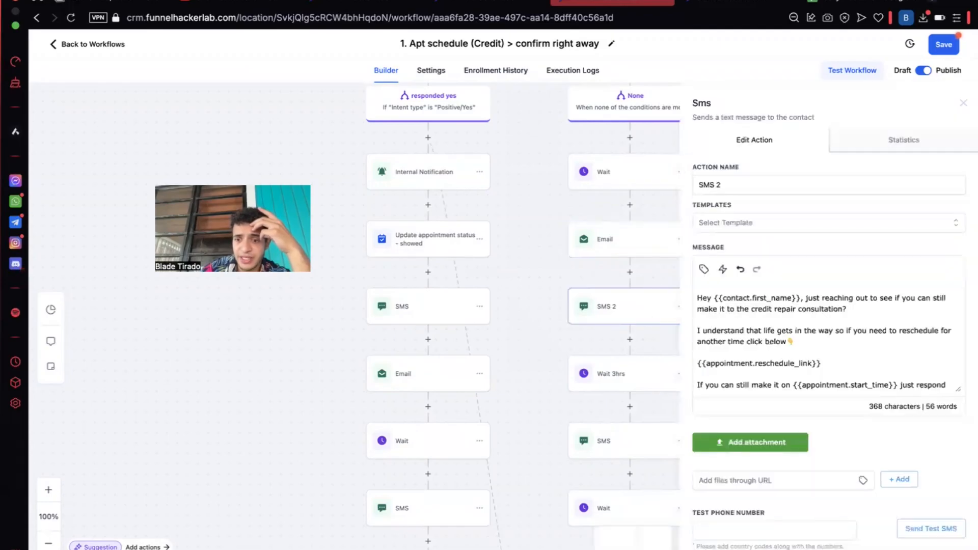
{"action": "left_click", "coordinate": [670, 342]}
{"action": "scroll", "coordinate": [703, 375], "scroll_direction": "down", "scroll_amount": 4}
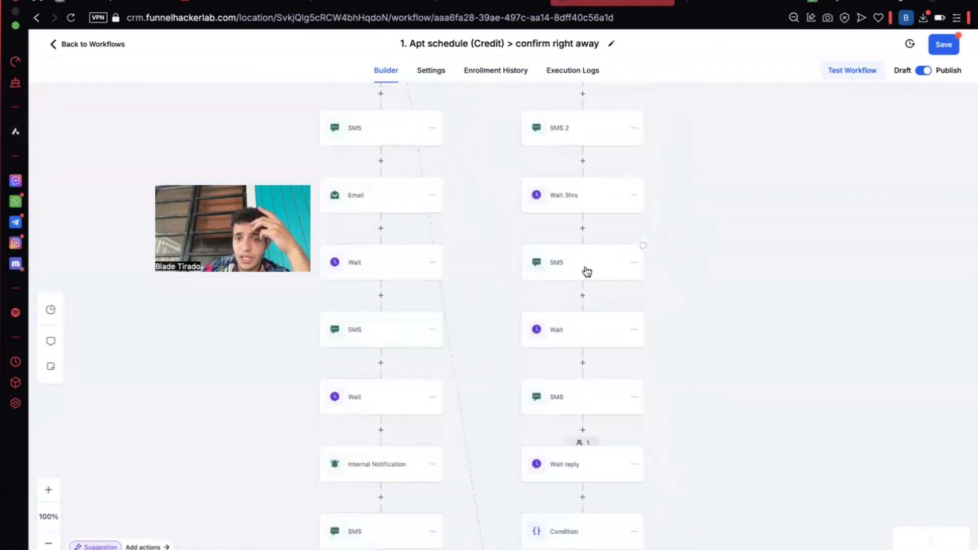
{"action": "left_click", "coordinate": [587, 271]}
{"action": "left_click", "coordinate": [668, 346]}
{"action": "scroll", "coordinate": [732, 387], "scroll_direction": "down", "scroll_amount": 3}
{"action": "left_click", "coordinate": [554, 270]}
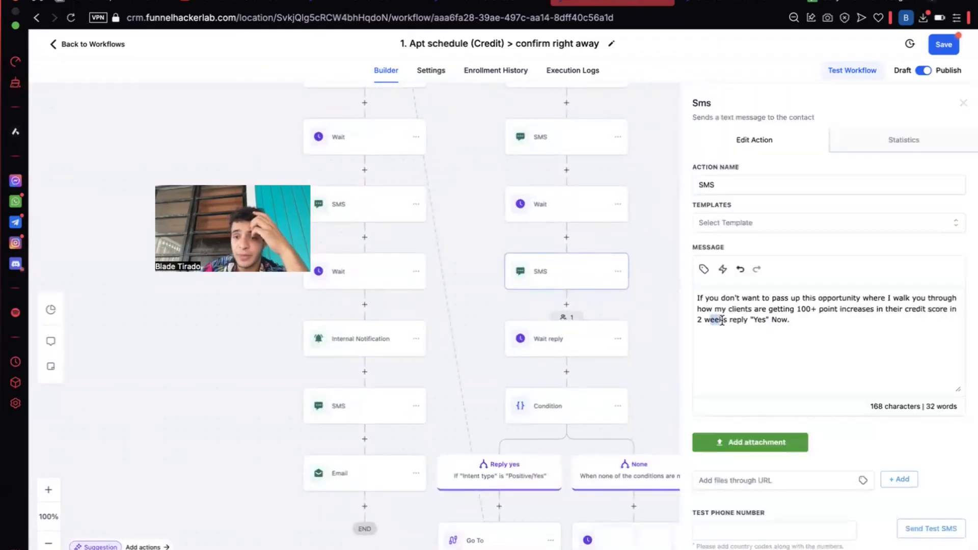
{"action": "left_click_drag", "start_coordinate": [715, 320], "coordinate": [778, 316]}
{"action": "key", "text": "Escape"}
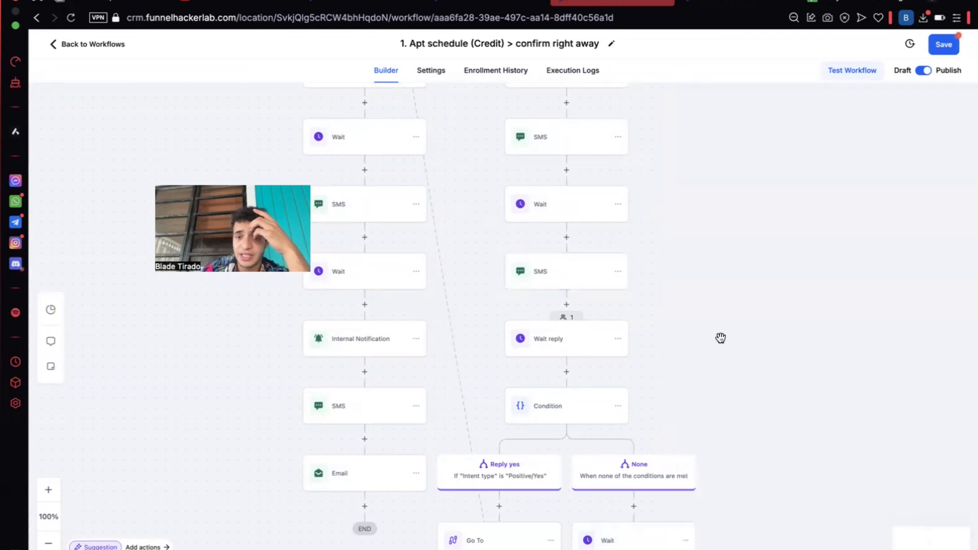
Check the Wait between the two follow-up SMS actions, the first follow-up SMS and the "Wait 3hrs" action preceding it
{"action": "left_click", "coordinate": [564, 208]}
{"action": "key", "text": "Escape"}
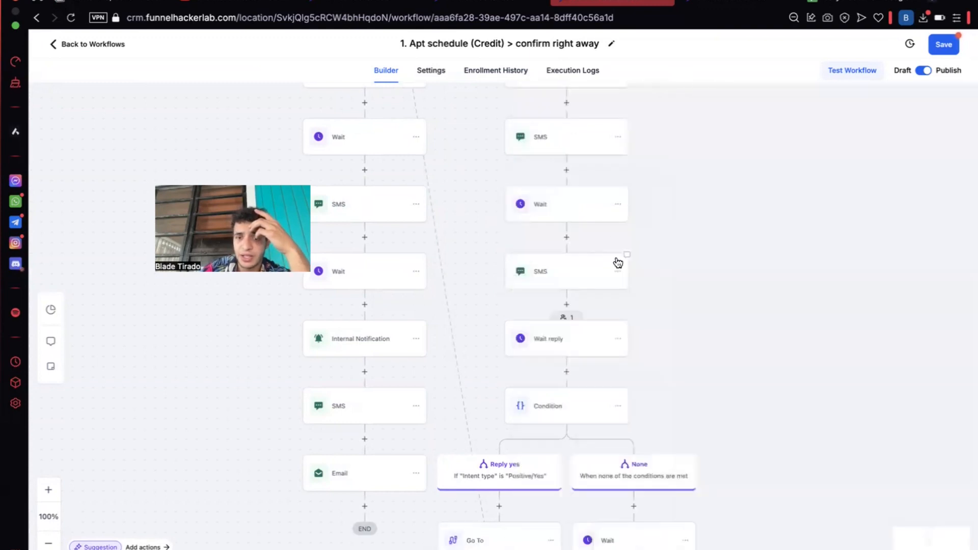
{"action": "left_click", "coordinate": [543, 148]}
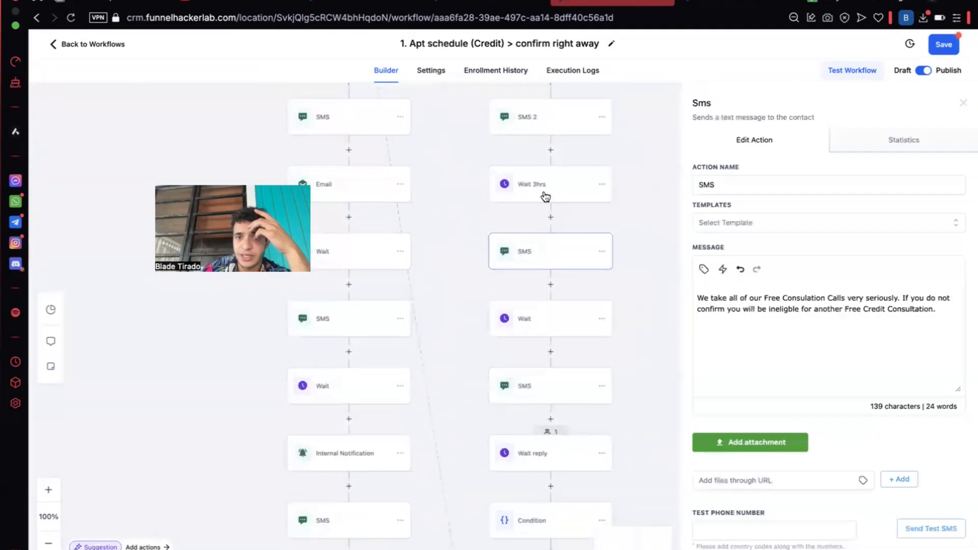
{"action": "left_click", "coordinate": [557, 206]}
{"action": "key", "text": "Escape"}
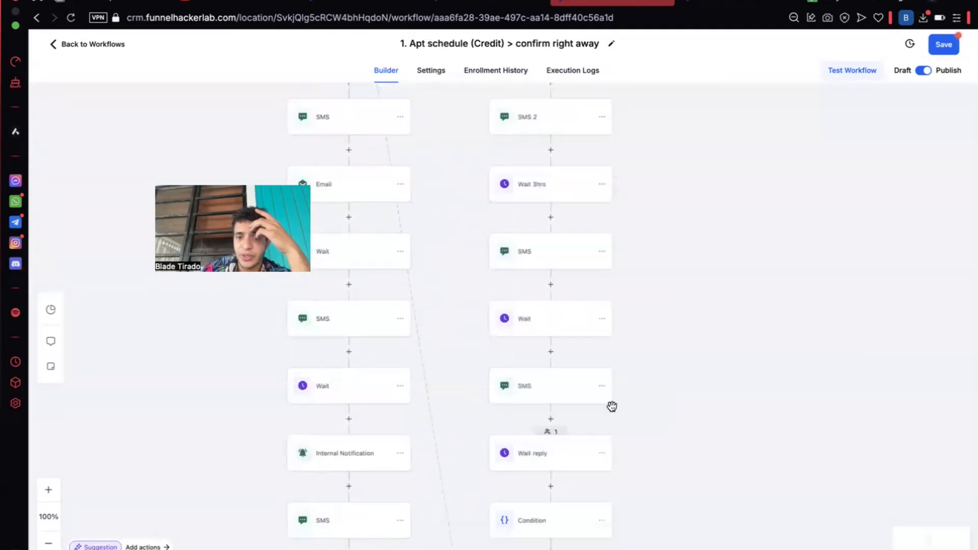
Inspect which messages the "Wait reply" action monitors and the "Reply yes" and "None" branches below it
{"action": "scroll", "coordinate": [613, 408], "scroll_direction": "down", "scroll_amount": 3}
{"action": "left_click", "coordinate": [554, 326]}
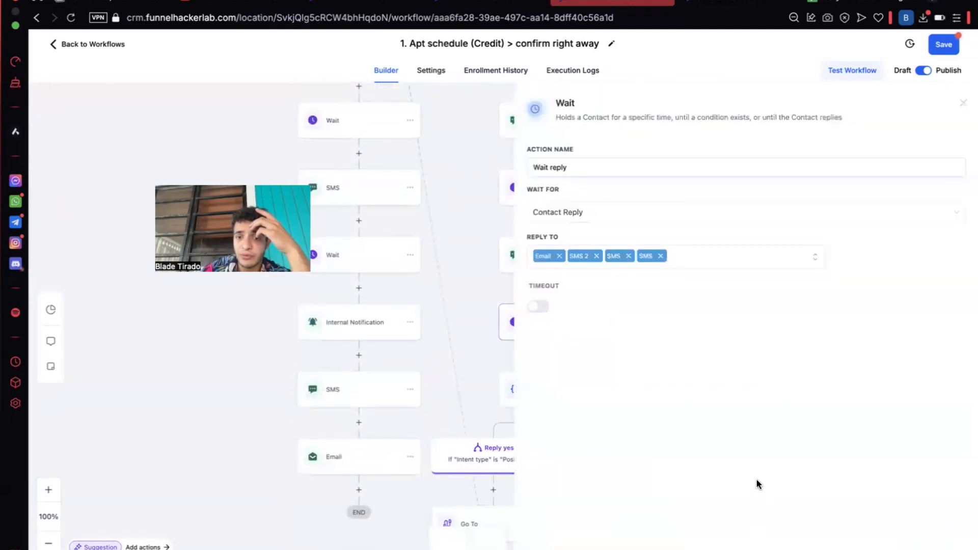
{"action": "left_click", "coordinate": [751, 258]}
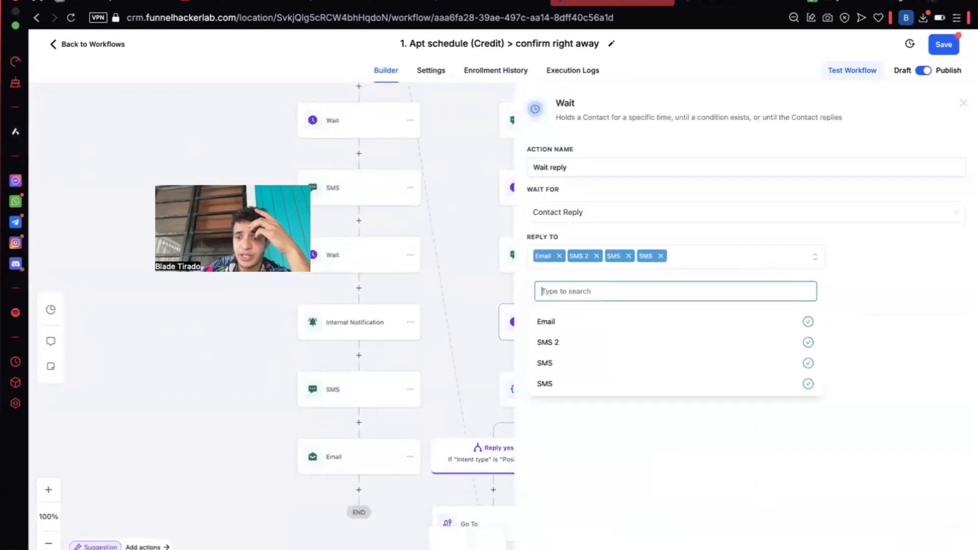
{"action": "left_click", "coordinate": [963, 103]}
{"action": "scroll", "coordinate": [708, 398], "scroll_direction": "down", "scroll_amount": 2}
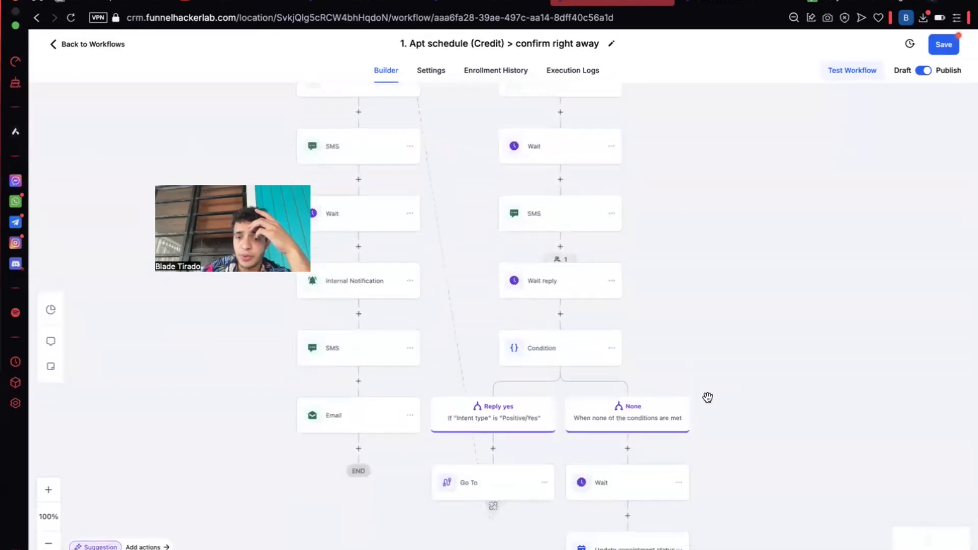
{"action": "scroll", "coordinate": [573, 342], "scroll_direction": "down", "scroll_amount": 2}
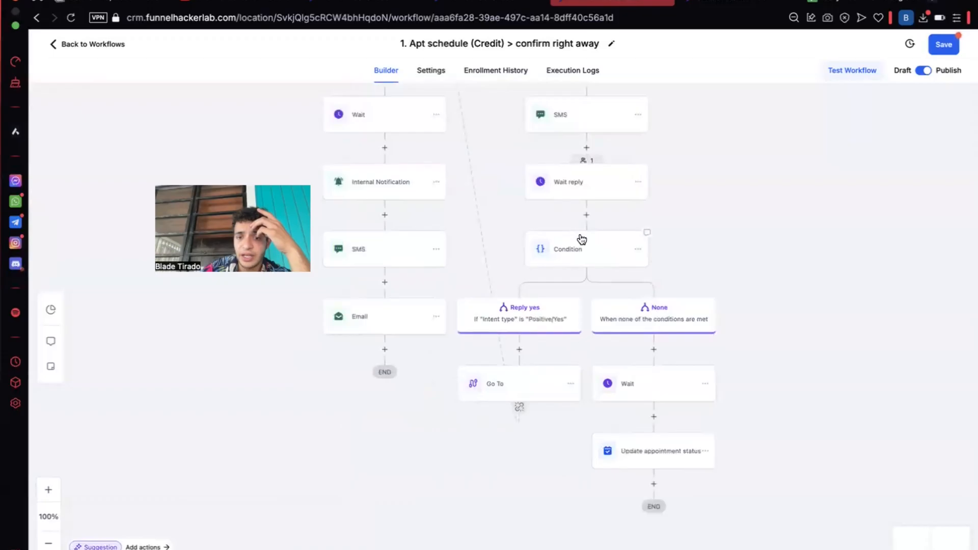
Rename the Wait action in the lower "None" branch as "Wait- 1hr after apt" and save the action
{"action": "left_click", "coordinate": [643, 394]}
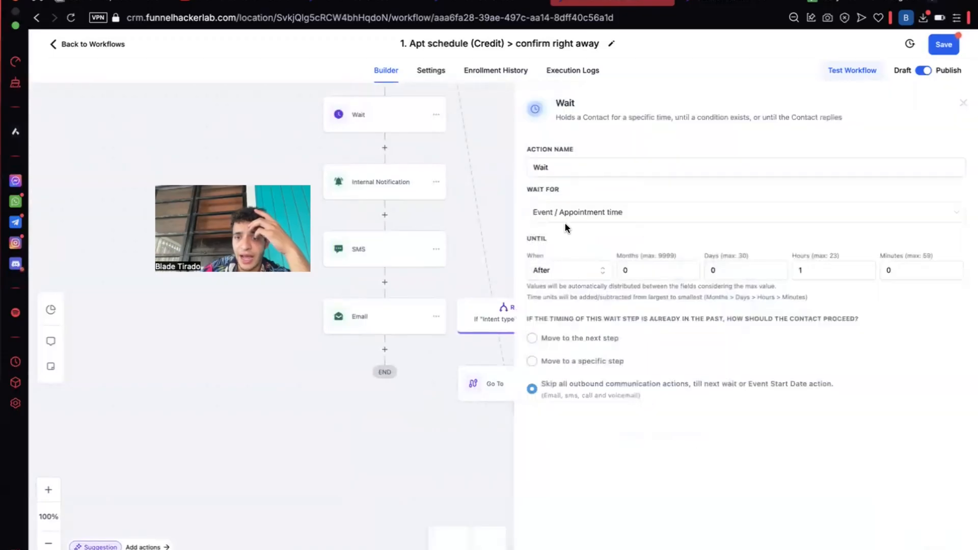
{"action": "left_click", "coordinate": [683, 213]}
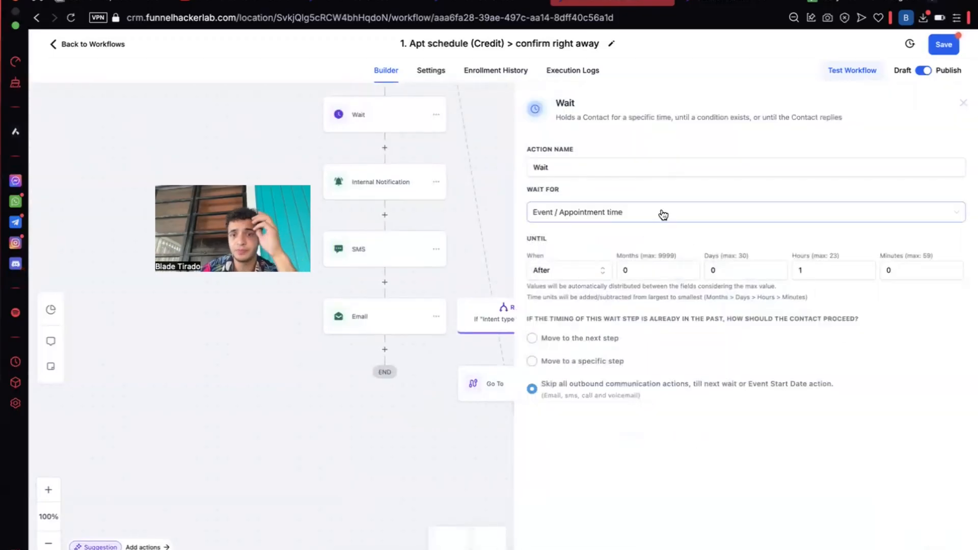
{"action": "left_click", "coordinate": [630, 168]}
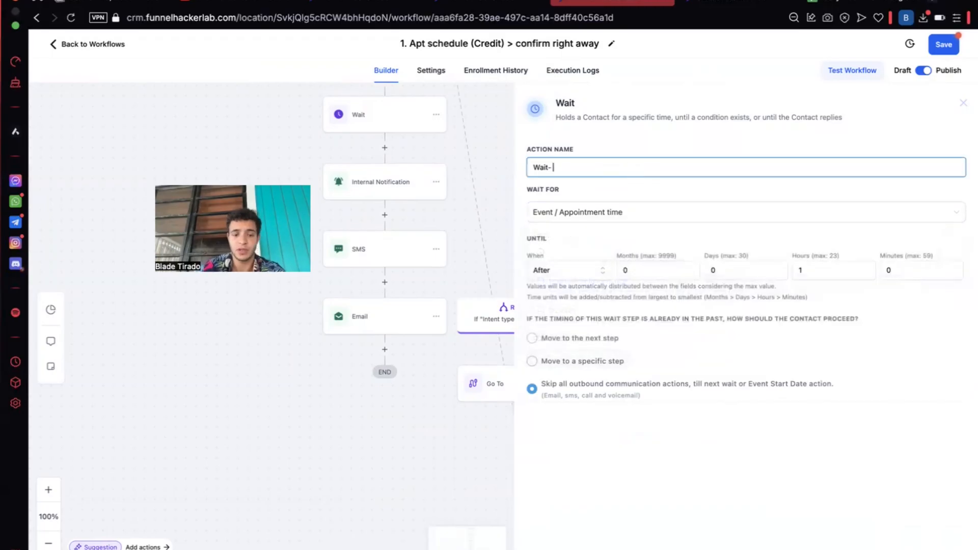
{"action": "type", "text": "- 1hr after apt"}
{"action": "left_click", "coordinate": [931, 547]}
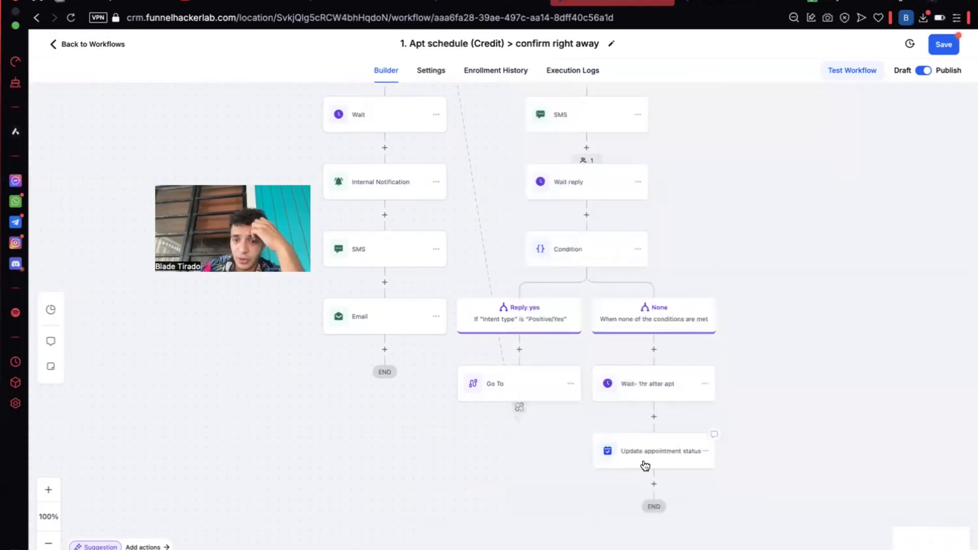
Check the status used by the last "Update appointment status" action and save the workflow
{"action": "left_click", "coordinate": [646, 453]}
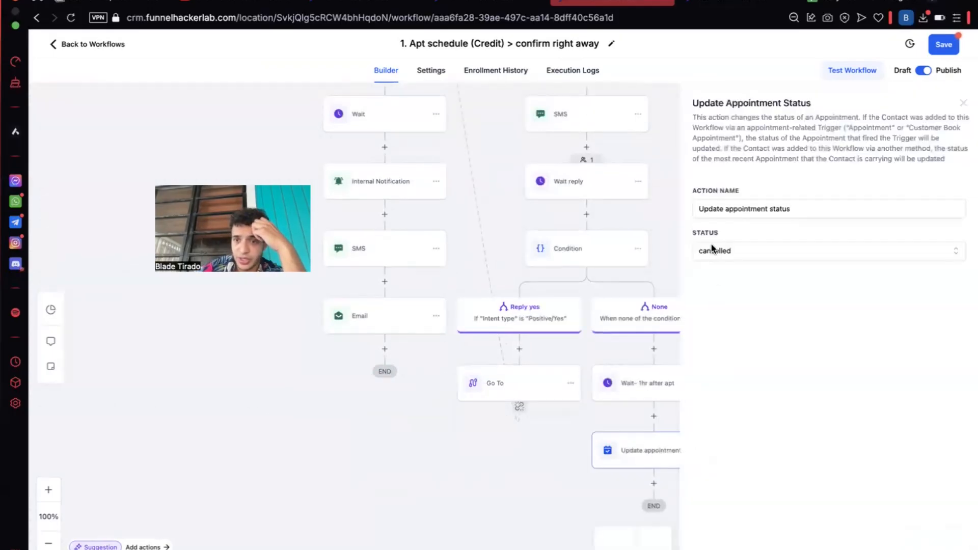
{"action": "left_click", "coordinate": [672, 283]}
{"action": "left_click", "coordinate": [943, 44]}
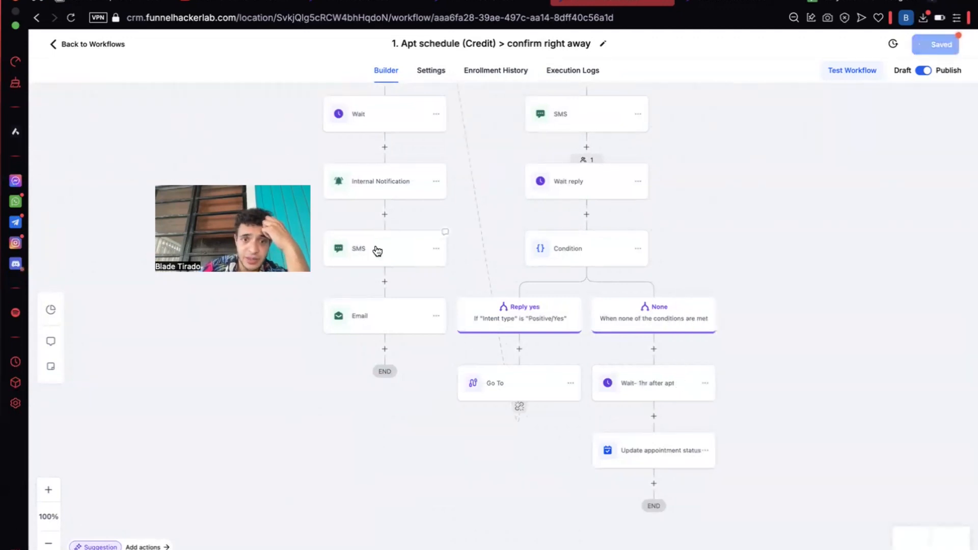
Return to the Credit Repair workflow list and open "3. Appointment Cancelled > Not Interested (Credit)"
{"action": "scroll", "coordinate": [485, 499], "scroll_direction": "up", "scroll_amount": 3}
{"action": "scroll", "coordinate": [380, 219], "scroll_direction": "up", "scroll_amount": 5}
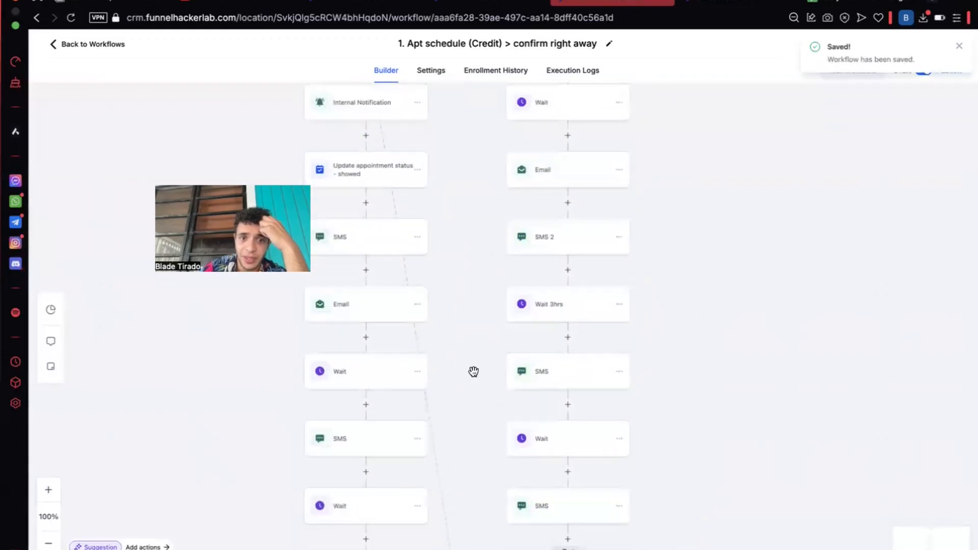
{"action": "scroll", "coordinate": [474, 371], "scroll_direction": "up", "scroll_amount": 5}
{"action": "left_click", "coordinate": [98, 44]}
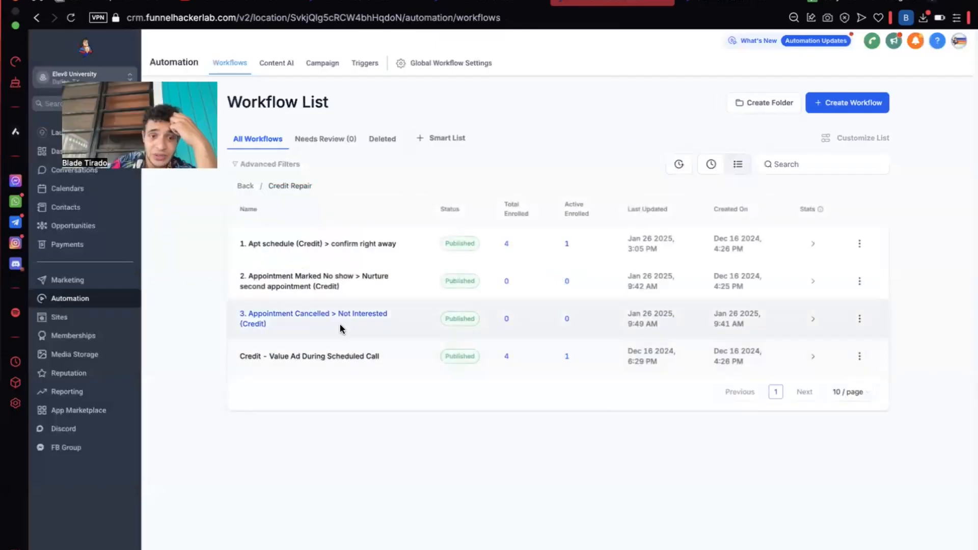
{"action": "left_click", "coordinate": [261, 314]}
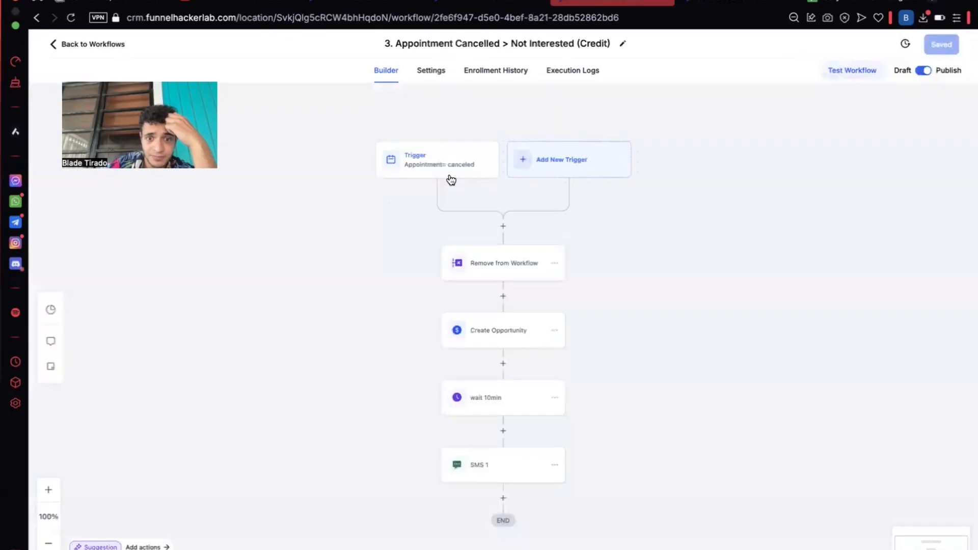
Review the SMS 1 message and the pipeline settings of the Create Opportunity action in the cancelled-appointment workflow
{"action": "left_click", "coordinate": [499, 472]}
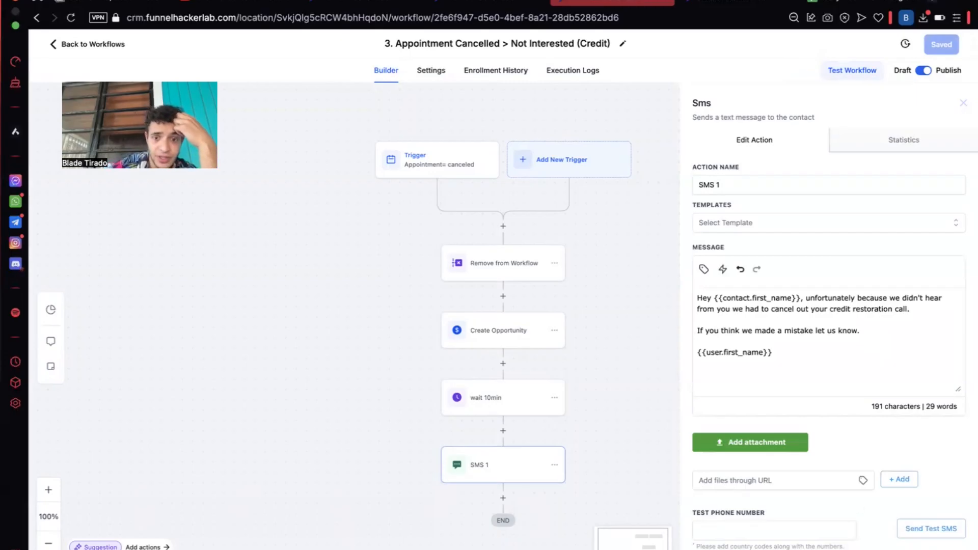
{"action": "left_click", "coordinate": [570, 301]}
{"action": "left_click", "coordinate": [505, 329]}
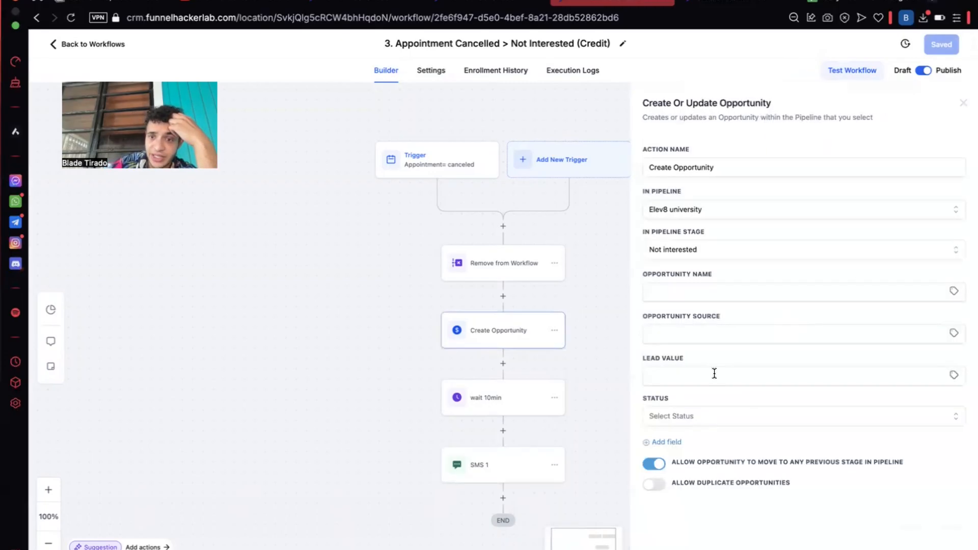
{"action": "left_click", "coordinate": [585, 342]}
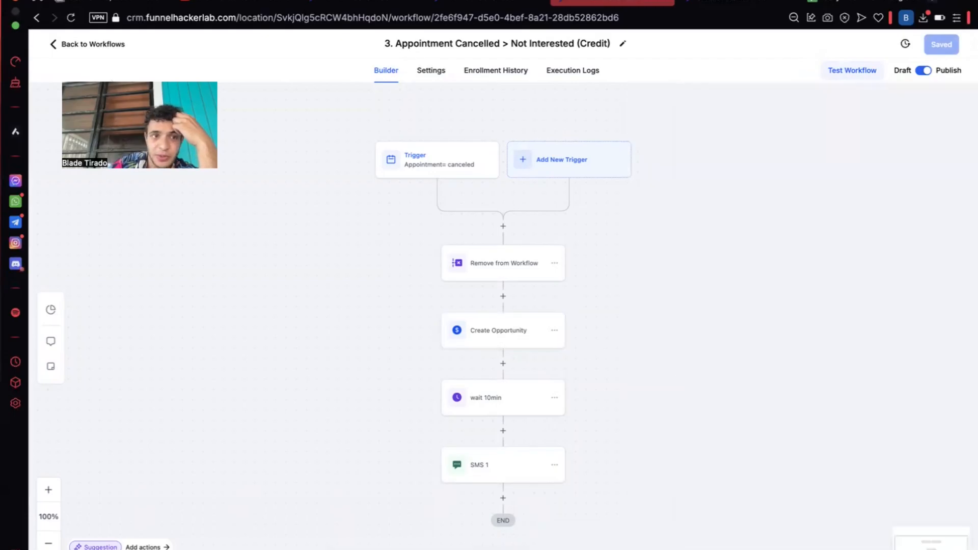
Leave the workflow, go to the calendar's appointments list and view the status options of the first appointment
{"action": "left_click", "coordinate": [74, 47]}
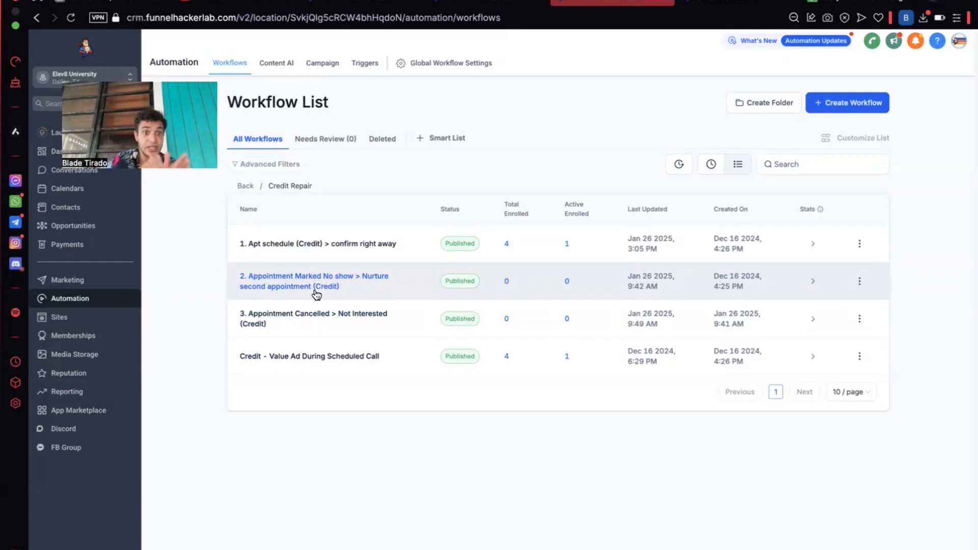
{"action": "left_click", "coordinate": [74, 189]}
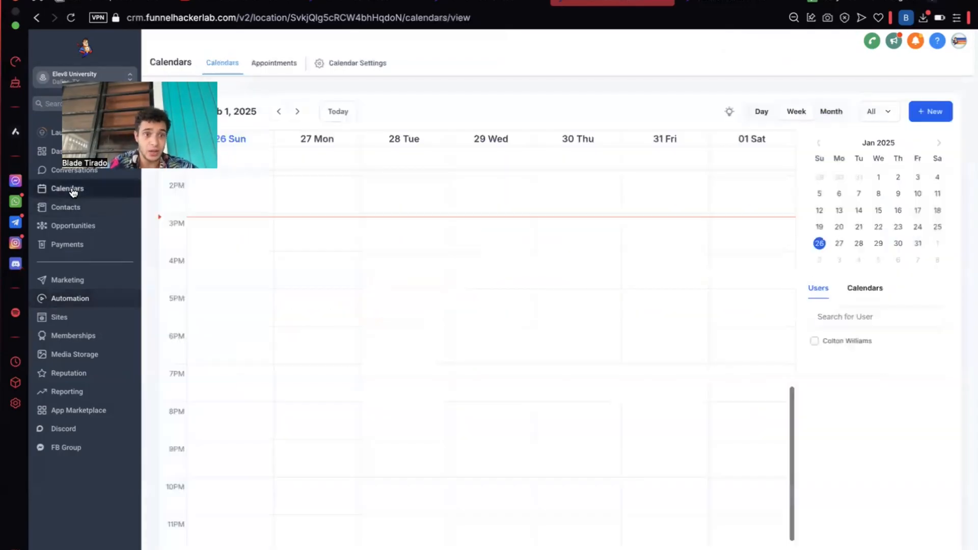
{"action": "left_click", "coordinate": [284, 73]}
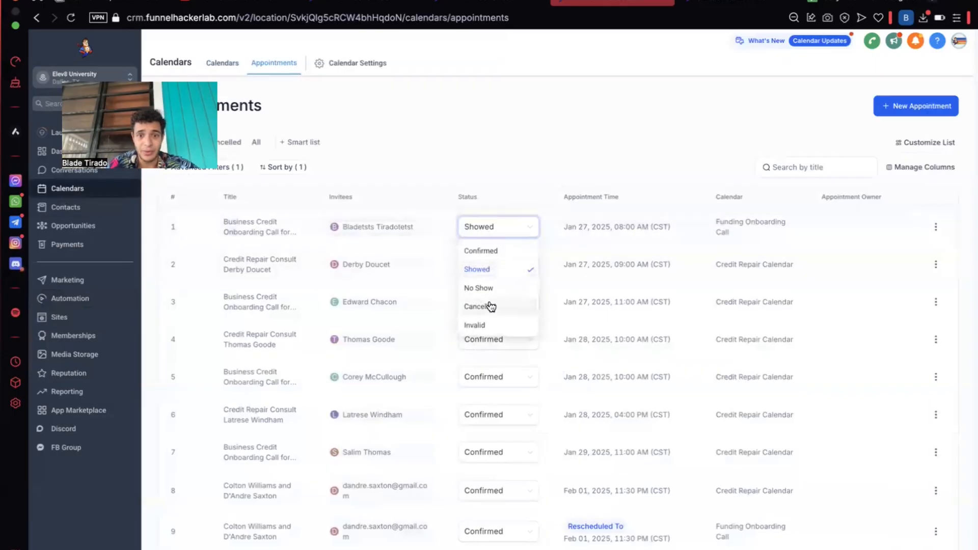
{"action": "left_click", "coordinate": [436, 184]}
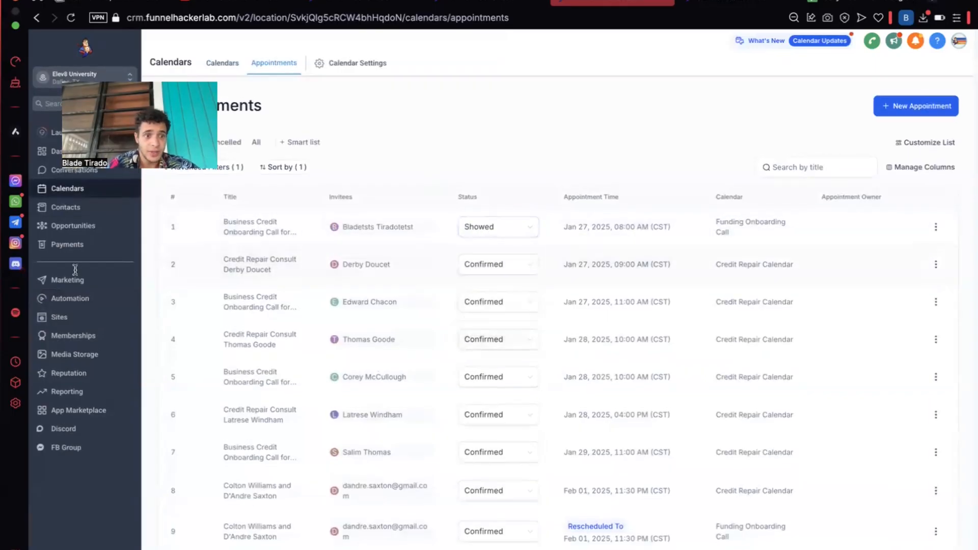
Open "2. Appointment Marked No show > Nurture second appointment (Credit)" from the Credit Repair folder in Scheduling Workflows
{"action": "left_click", "coordinate": [70, 299]}
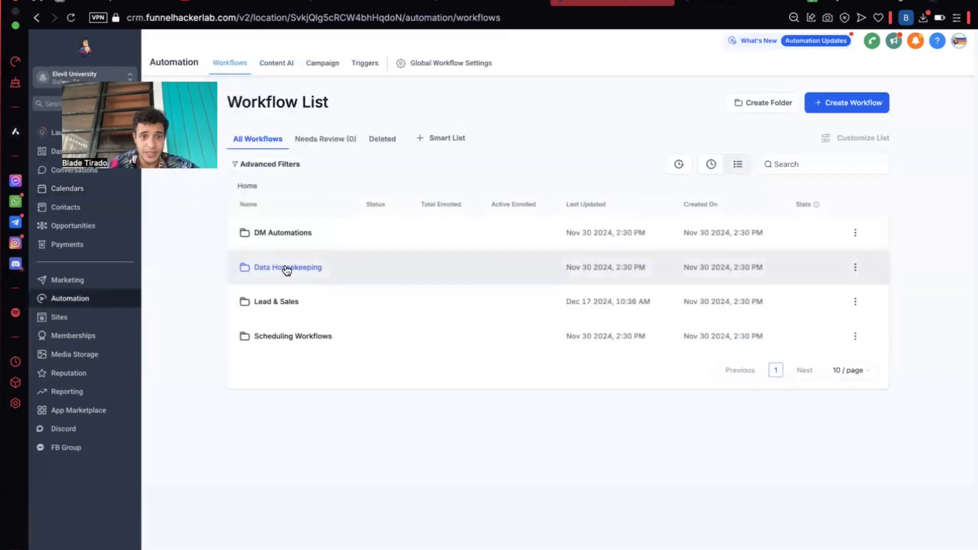
{"action": "left_click", "coordinate": [279, 336]}
{"action": "left_click", "coordinate": [269, 232]}
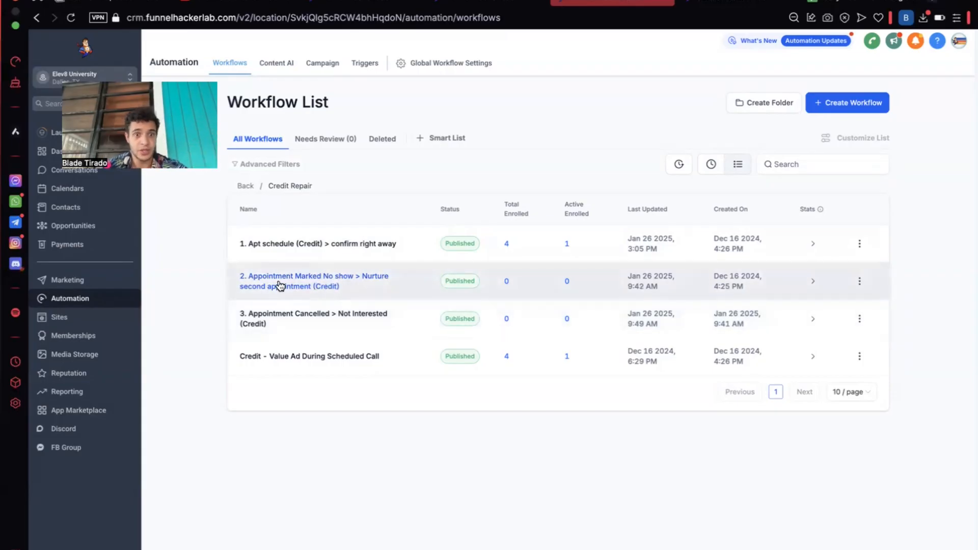
{"action": "left_click", "coordinate": [328, 282]}
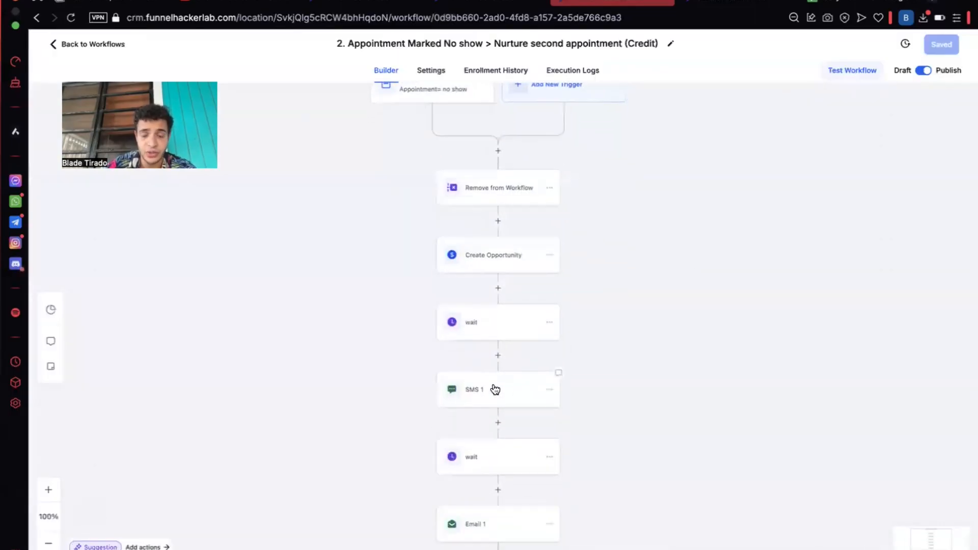
Read the SMS 1 message in the no-show workflow, highlighting its question about a good time to connect again
{"action": "left_click", "coordinate": [526, 388]}
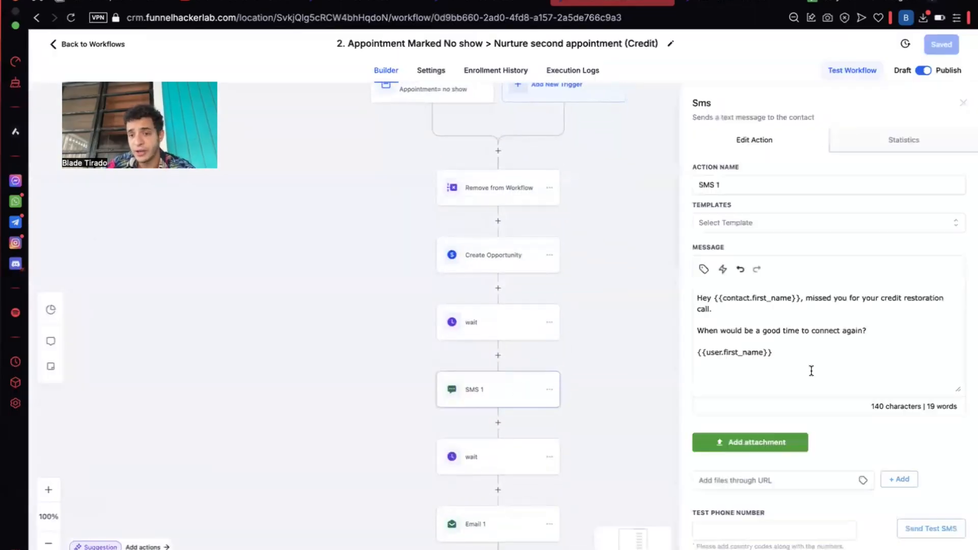
{"action": "scroll", "coordinate": [810, 371], "scroll_direction": "down", "scroll_amount": 1}
{"action": "left_click_drag", "start_coordinate": [755, 318], "coordinate": [963, 324]}
Check the delay of the wait before Email 4 and read Email 4 through to its P.S
{"action": "scroll", "coordinate": [520, 341], "scroll_direction": "down", "scroll_amount": 10}
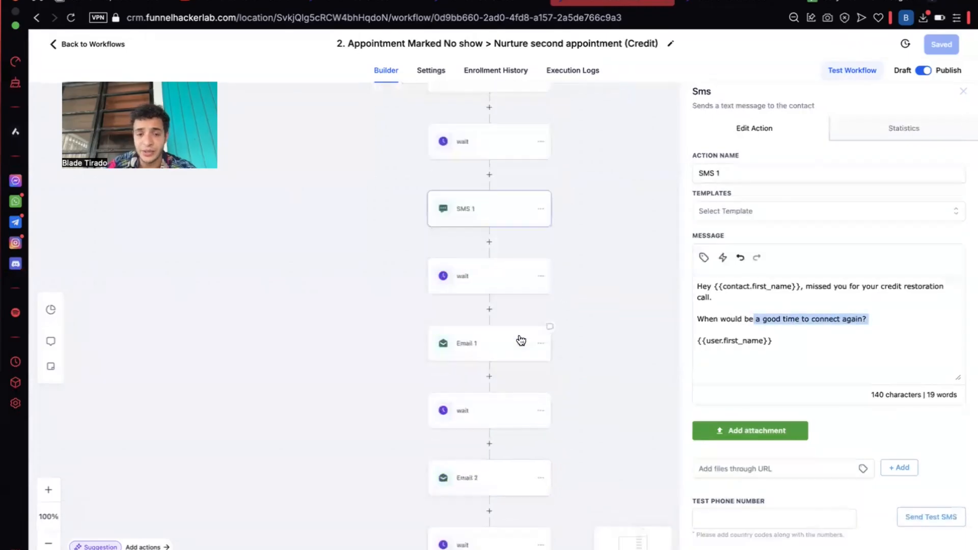
{"action": "left_click", "coordinate": [474, 256]}
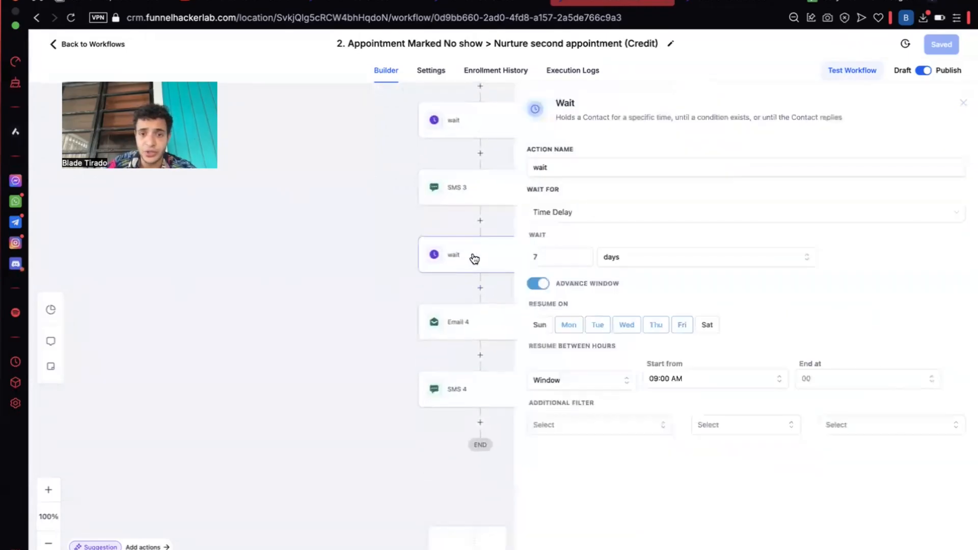
{"action": "left_click", "coordinate": [443, 327]}
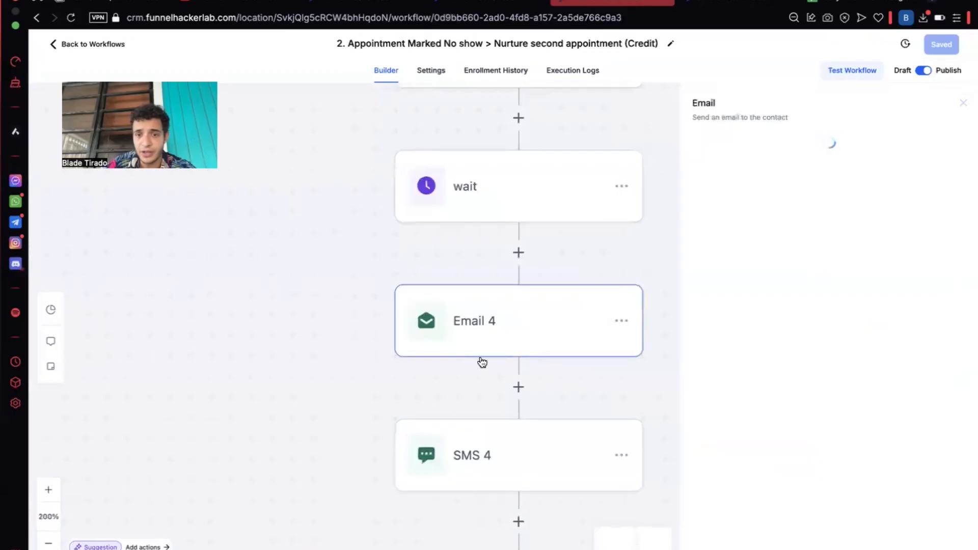
{"action": "scroll", "coordinate": [755, 360], "scroll_direction": "down", "scroll_amount": 15}
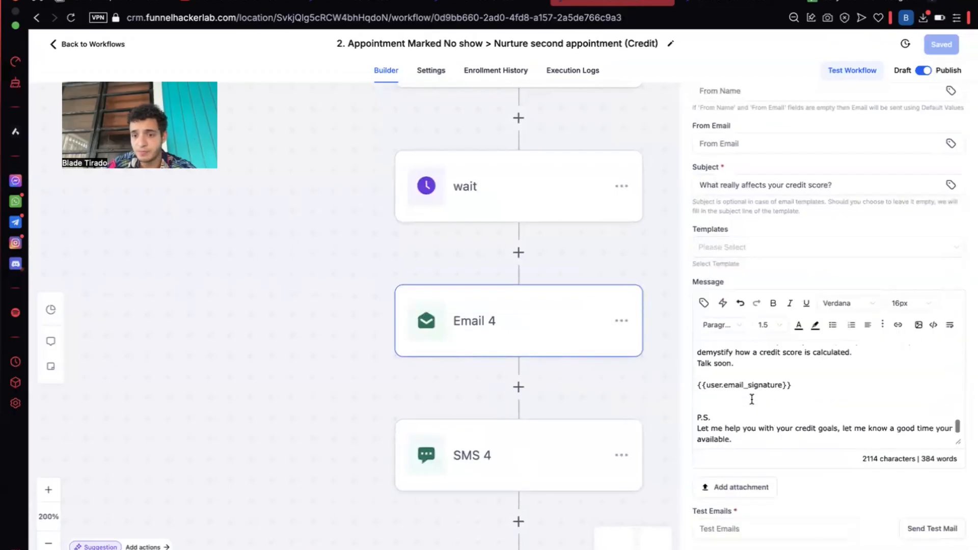
Read the SMS 4 message in the no-show workflow, close it and return to the workflow list
{"action": "left_click", "coordinate": [535, 439]}
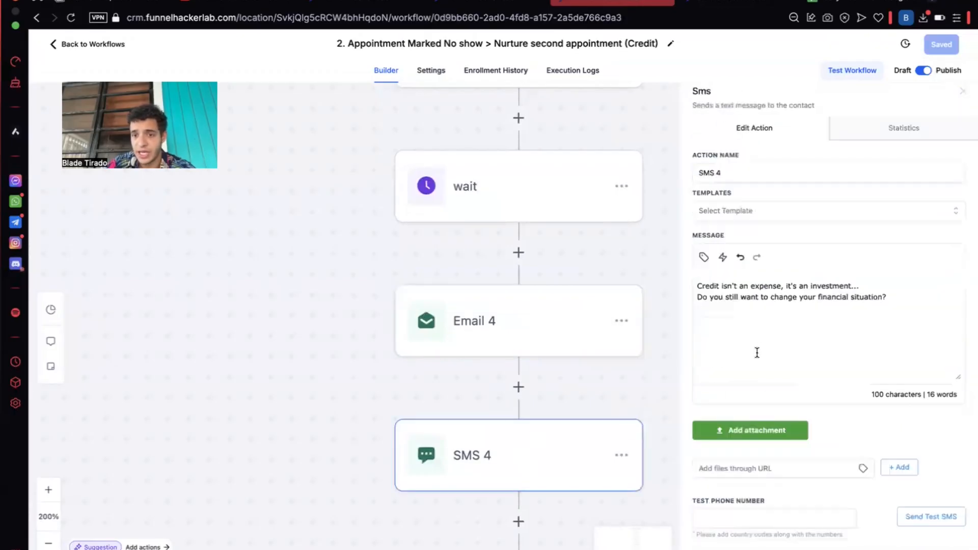
{"action": "left_click", "coordinate": [963, 91]}
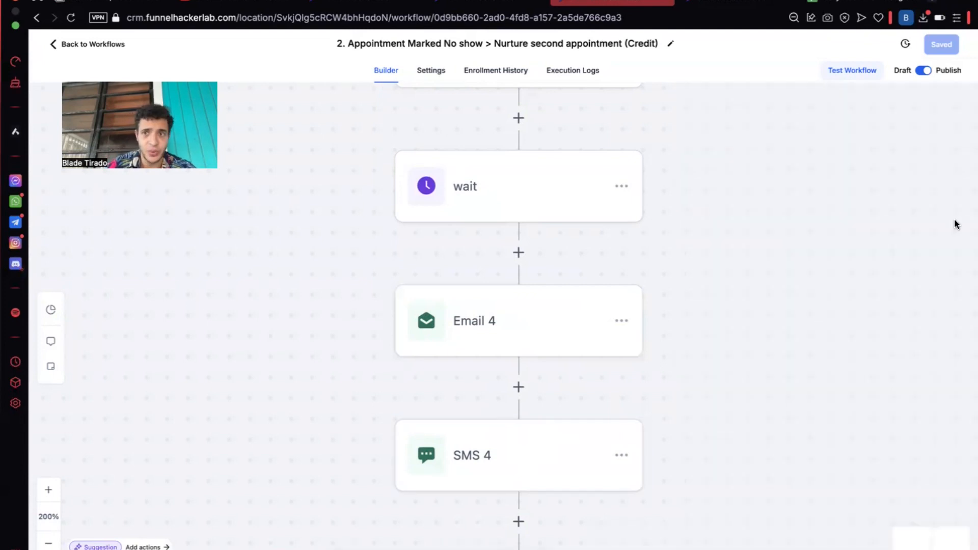
{"action": "left_click", "coordinate": [116, 46]}
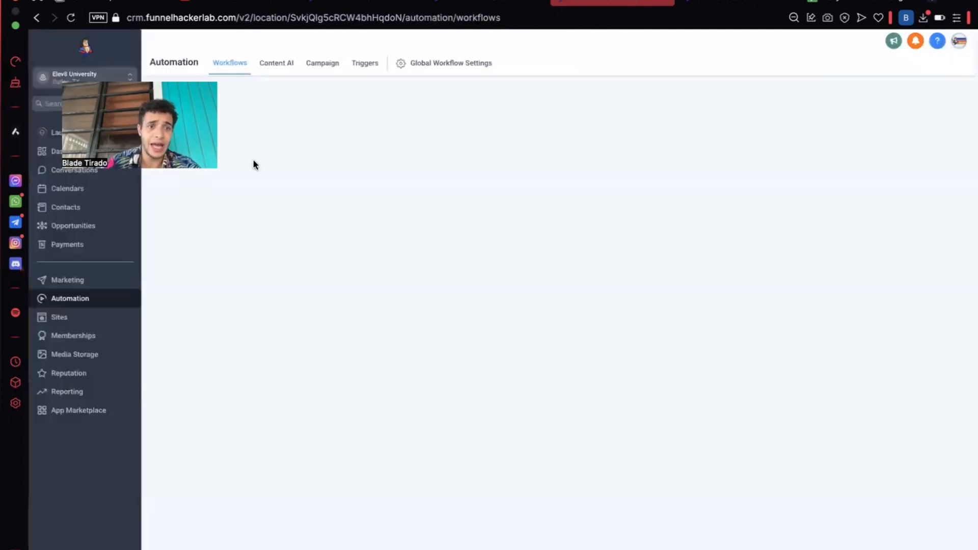
Open "1. Funding Apt Schedule: 2hr confirm or cancel" from the Funding folder in Scheduling Workflows
{"action": "left_click", "coordinate": [248, 186]}
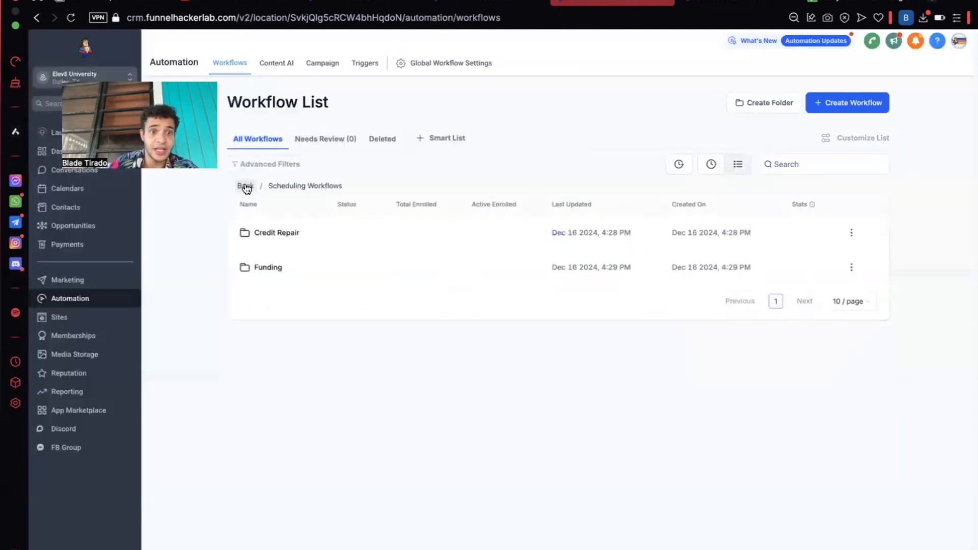
{"action": "left_click", "coordinate": [270, 269]}
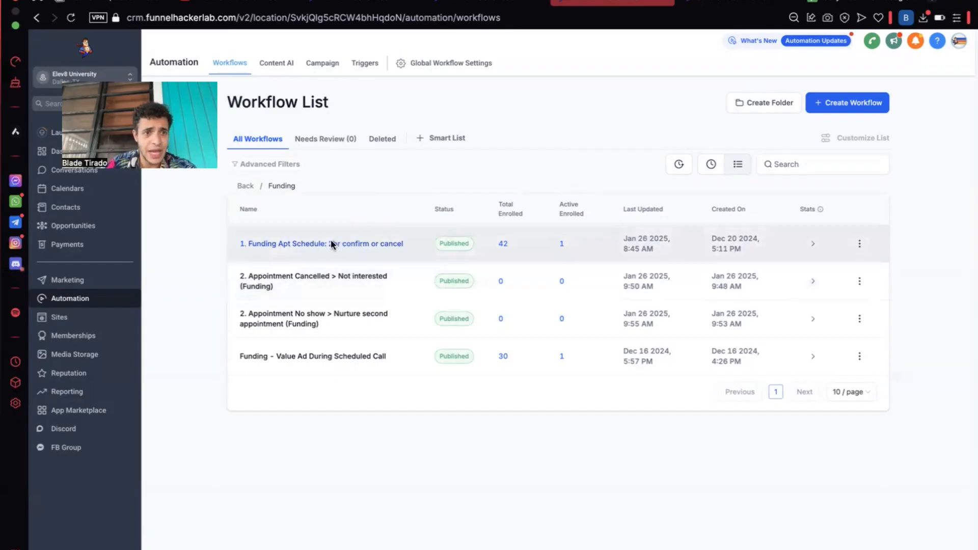
{"action": "left_click", "coordinate": [331, 244]}
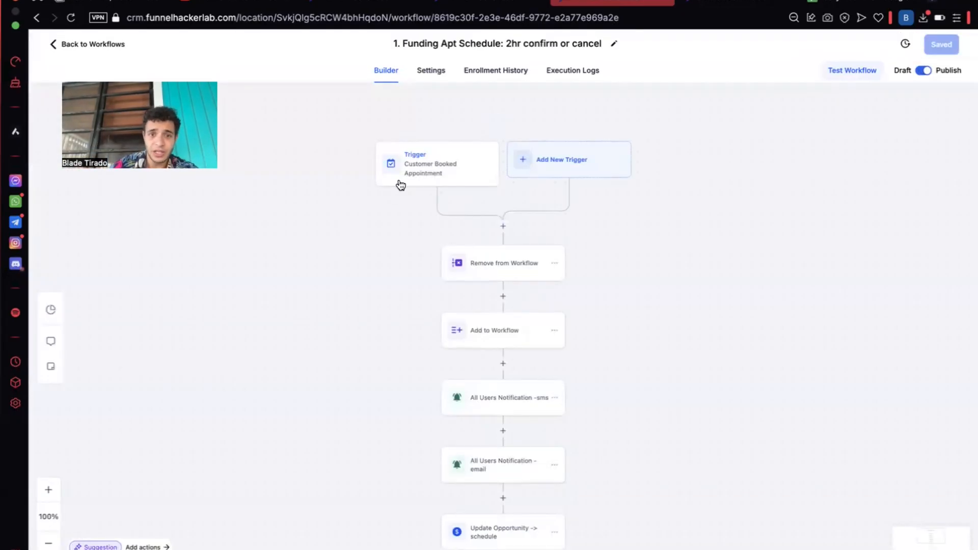
Check the booked-appointment trigger and the Remove from Workflow and Add to Workflow actions, and leave the workflow
{"action": "left_click", "coordinate": [431, 160]}
{"action": "left_click", "coordinate": [962, 108]}
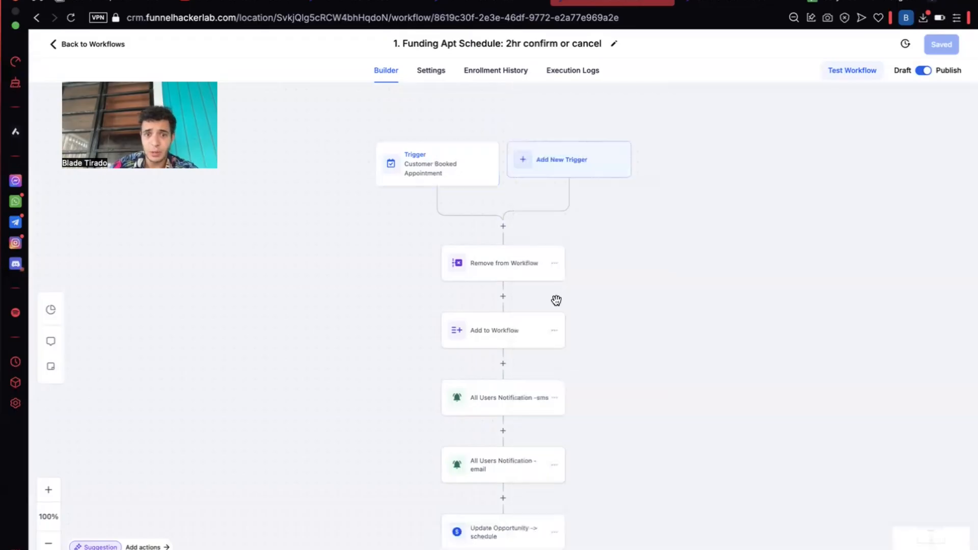
{"action": "scroll", "coordinate": [556, 300], "scroll_direction": "down", "scroll_amount": 3}
{"action": "left_click", "coordinate": [473, 214]}
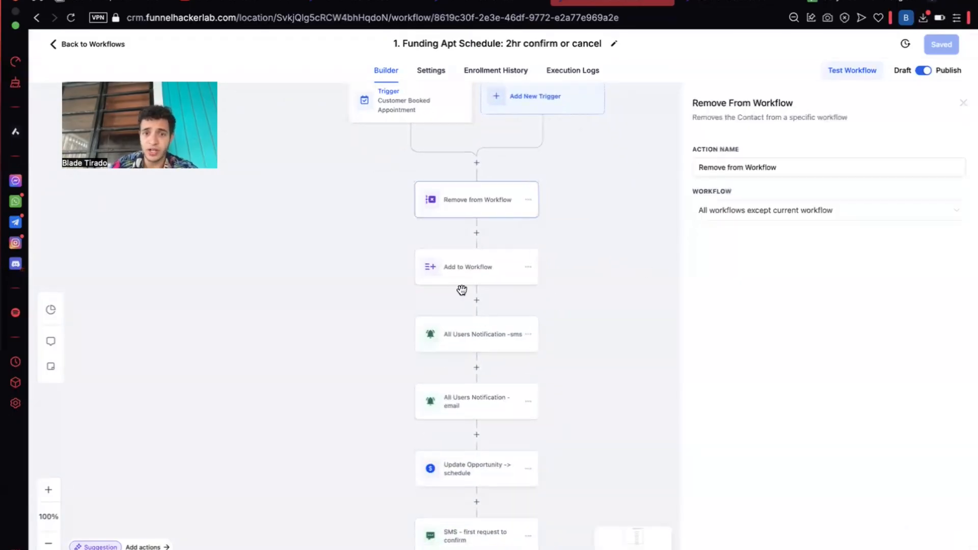
{"action": "left_click", "coordinate": [457, 283]}
{"action": "left_click", "coordinate": [96, 47]}
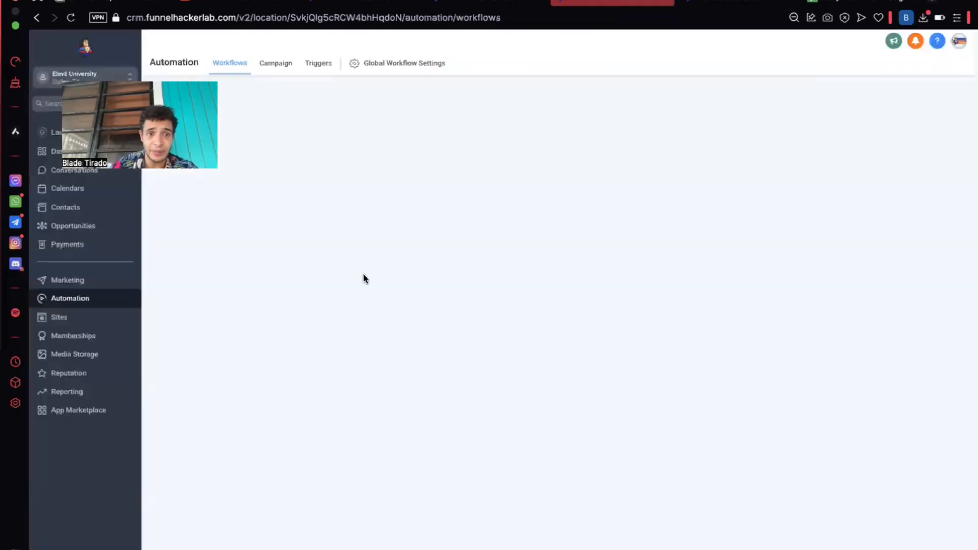
Highlight "Funding - Value Ad During Scheduled Call" in the Funding list and reopen "1. Funding Apt Schedule: 2hr confirm or cancel"
{"action": "left_click_drag", "start_coordinate": [211, 363], "coordinate": [357, 364]}
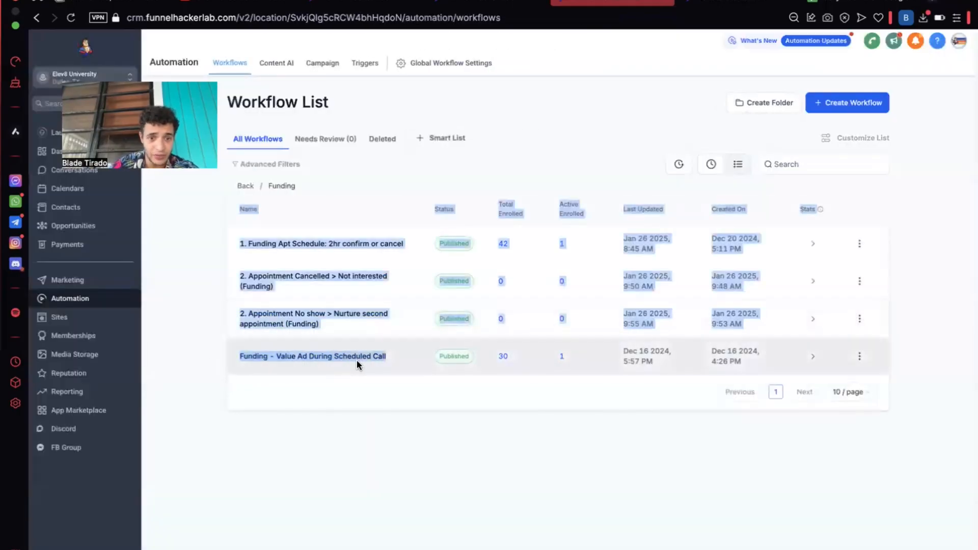
{"action": "left_click", "coordinate": [155, 421]}
{"action": "left_click_drag", "start_coordinate": [321, 247], "coordinate": [316, 253]}
{"action": "left_click", "coordinate": [313, 245]}
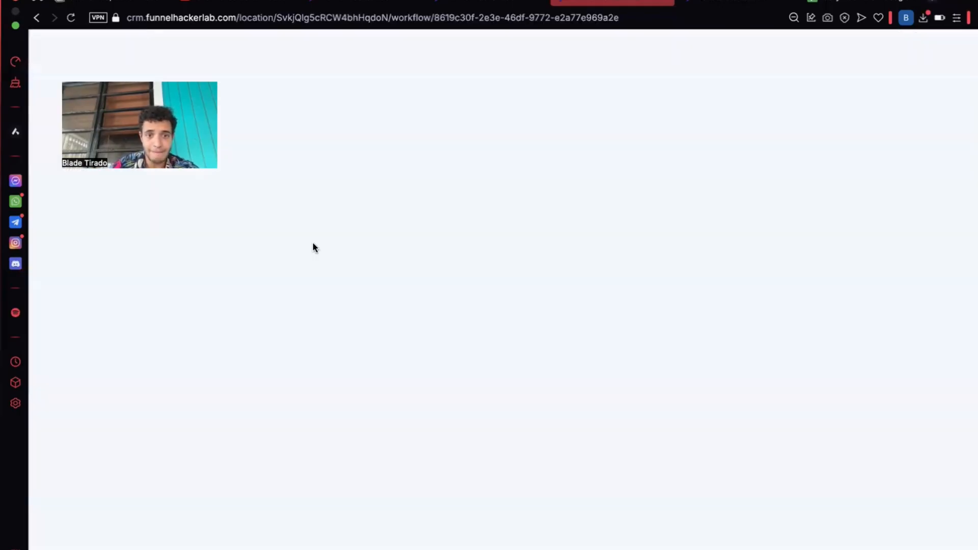
Review the All Users Notification SMS and email actions, reading the email notification's recipients, subject and message
{"action": "scroll", "coordinate": [432, 286], "scroll_direction": "down", "scroll_amount": 5}
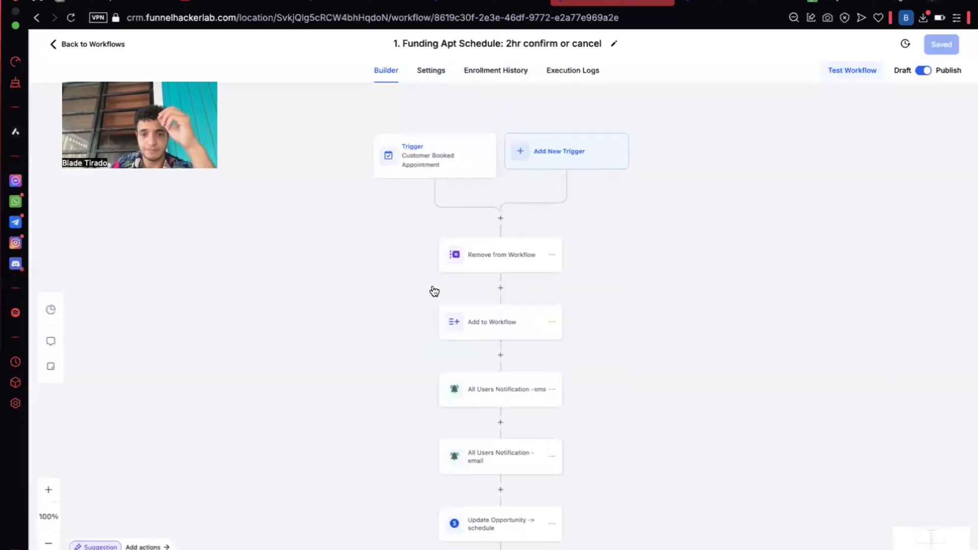
{"action": "left_click", "coordinate": [465, 179]}
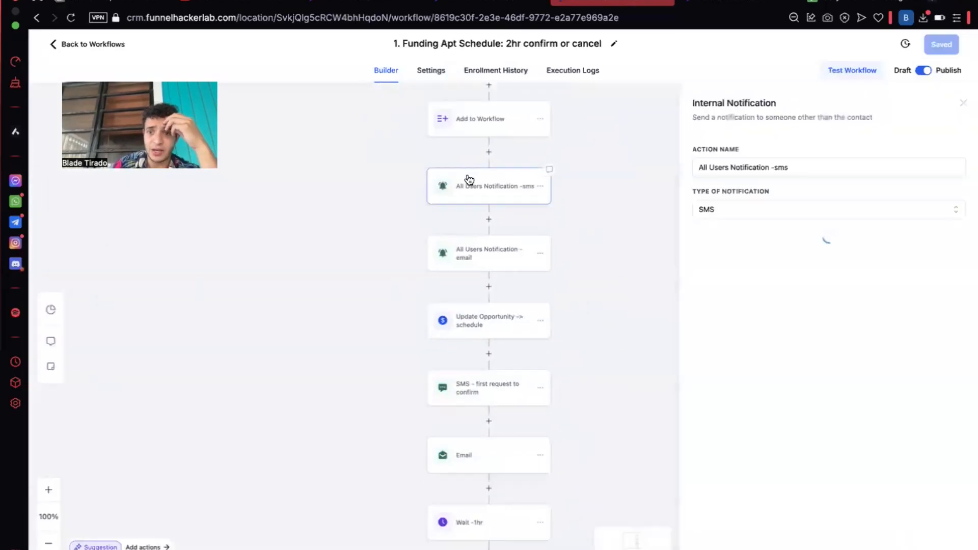
{"action": "left_click", "coordinate": [478, 252]}
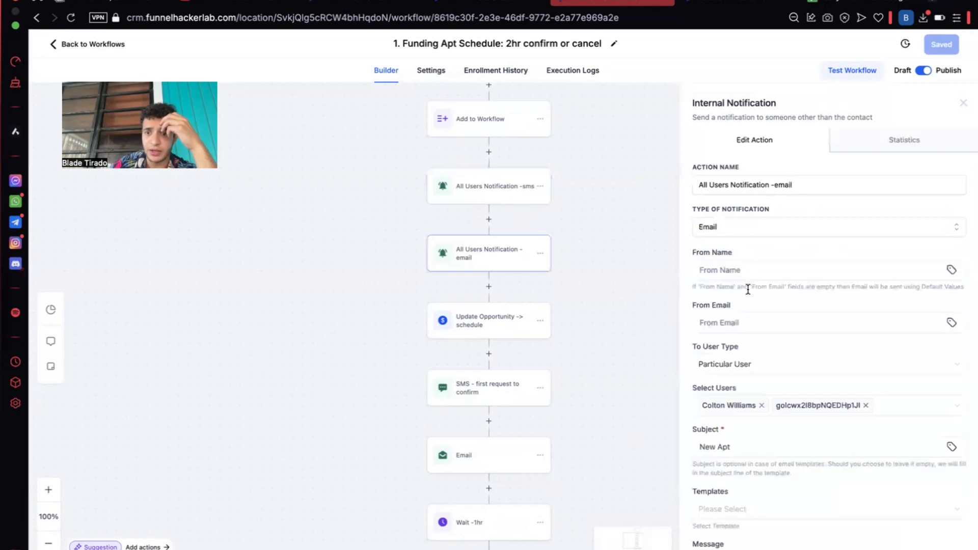
{"action": "scroll", "coordinate": [777, 365], "scroll_direction": "down", "scroll_amount": 3}
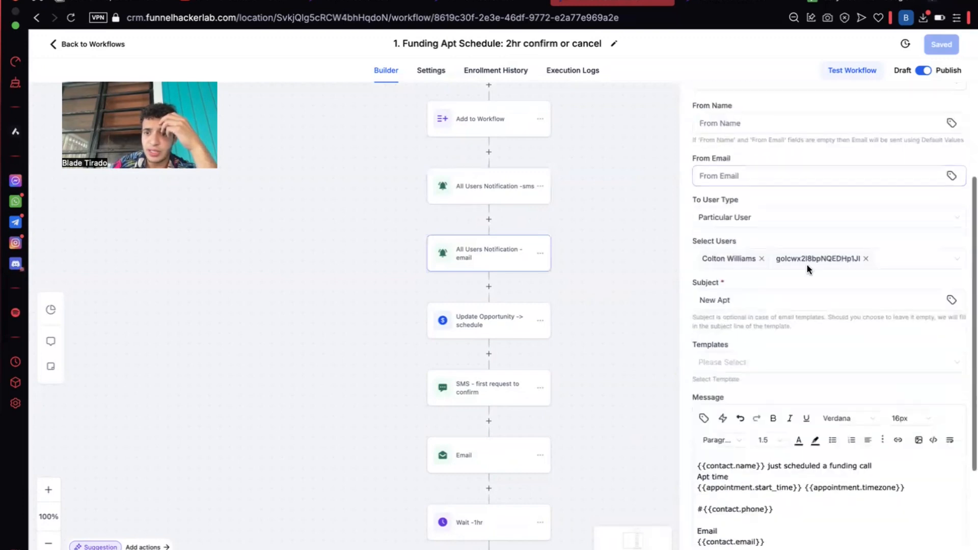
{"action": "scroll", "coordinate": [771, 475], "scroll_direction": "down", "scroll_amount": 5}
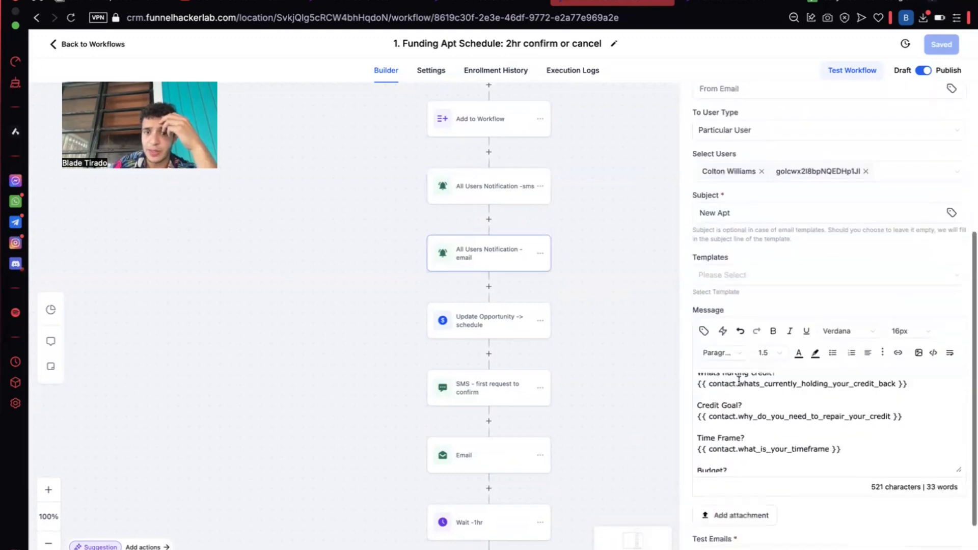
Check the pipeline stage in "Update Opportunity -> schedule" and read the "SMS - first request to confirm" message to its end
{"action": "left_click", "coordinate": [485, 324]}
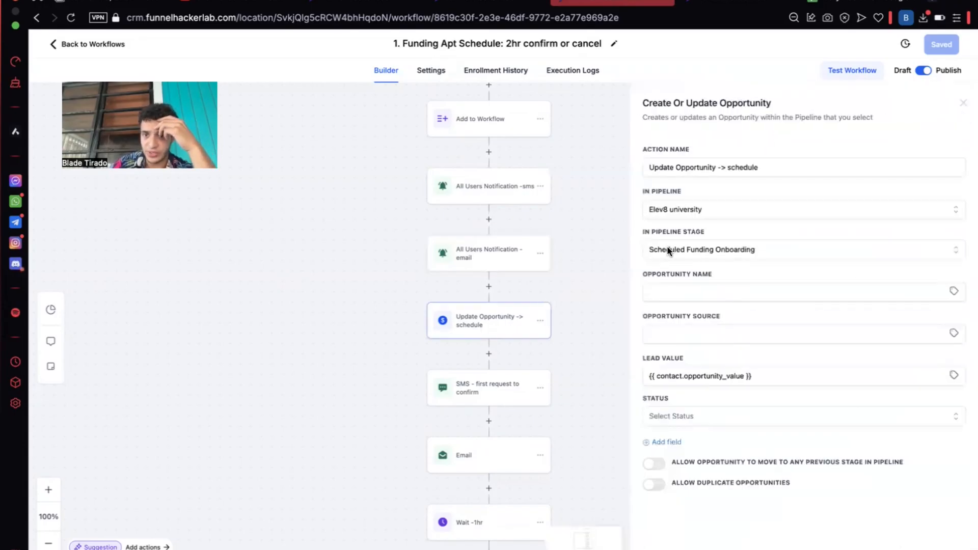
{"action": "scroll", "coordinate": [396, 393], "scroll_direction": "down", "scroll_amount": 3}
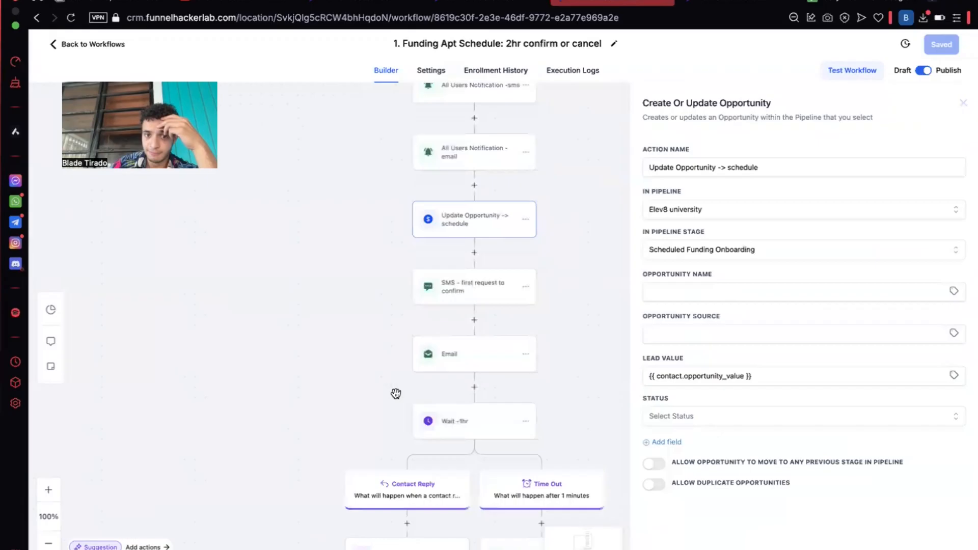
{"action": "left_click", "coordinate": [472, 285]}
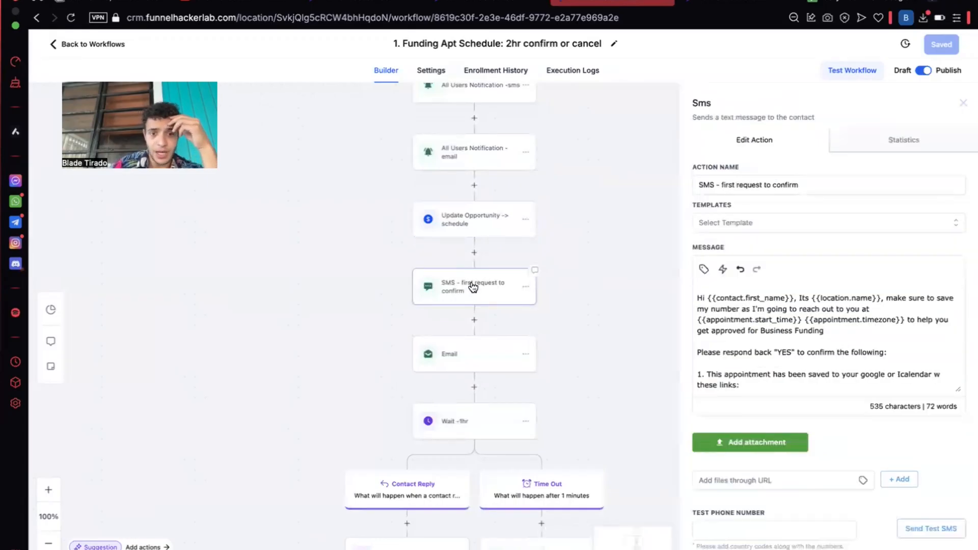
{"action": "scroll", "coordinate": [749, 365], "scroll_direction": "down", "scroll_amount": 3}
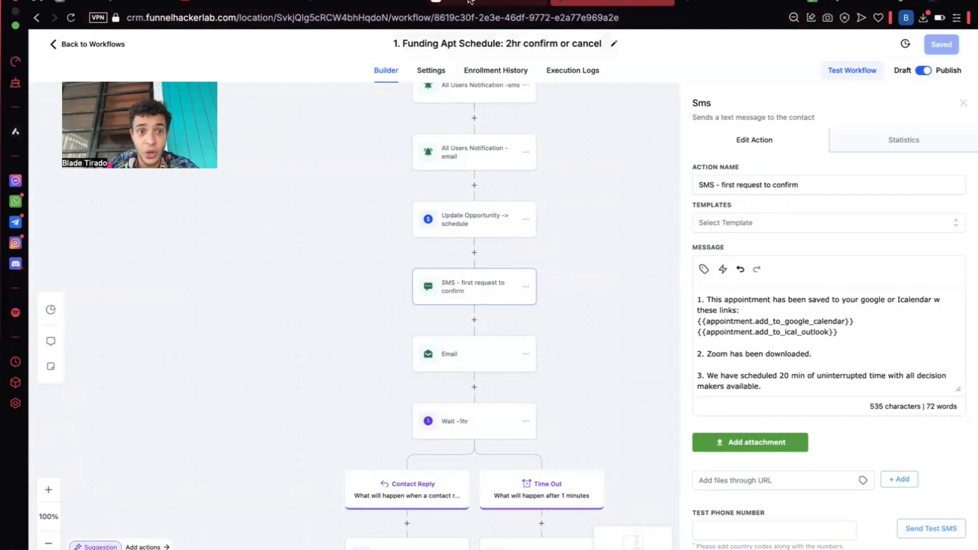
View the live Confirmation Page of the "1. Funding Start" funnel, examining its add-to-calendar and reply "YES" sections
{"action": "left_click", "coordinate": [487, 3]}
{"action": "left_click", "coordinate": [67, 316]}
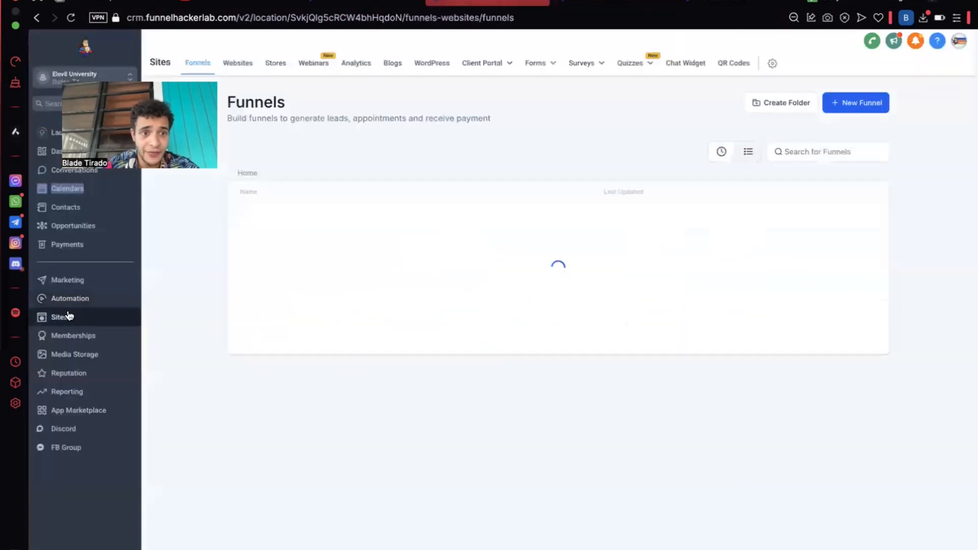
{"action": "left_click", "coordinate": [266, 221]}
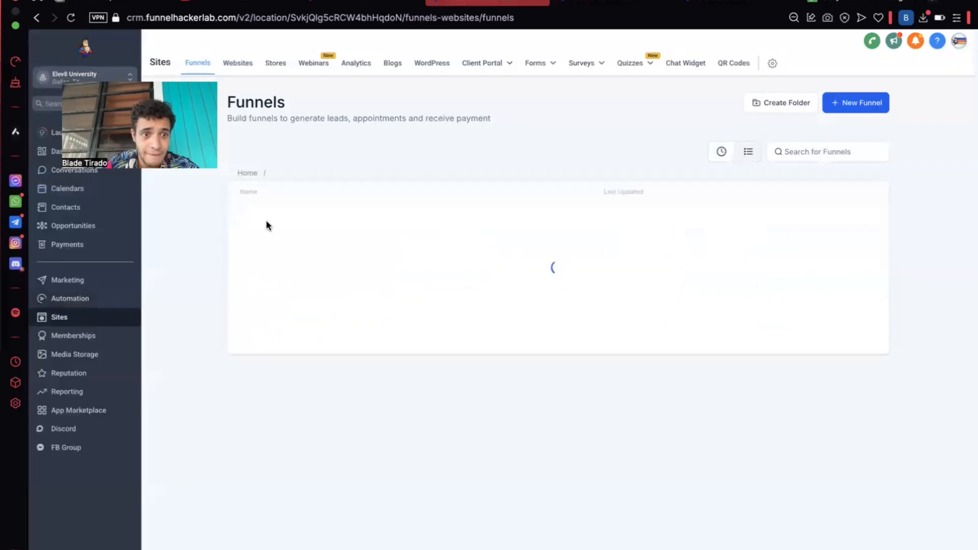
{"action": "left_click", "coordinate": [271, 222]}
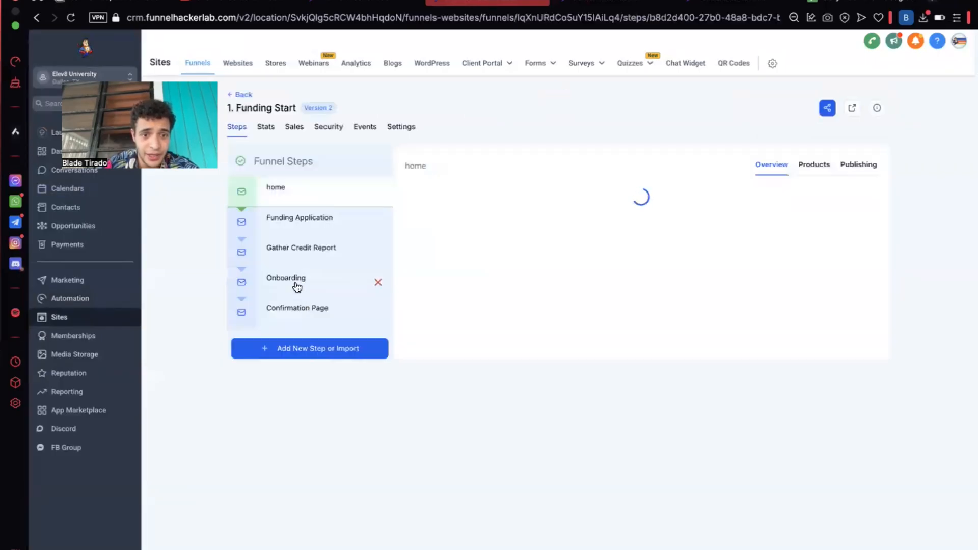
{"action": "left_click", "coordinate": [297, 281]}
{"action": "left_click", "coordinate": [296, 314]}
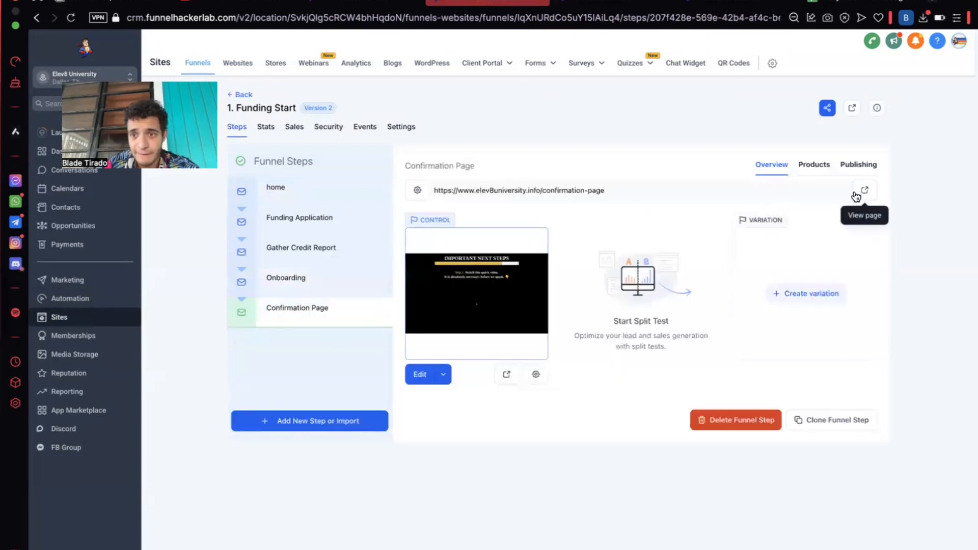
{"action": "left_click", "coordinate": [861, 191]}
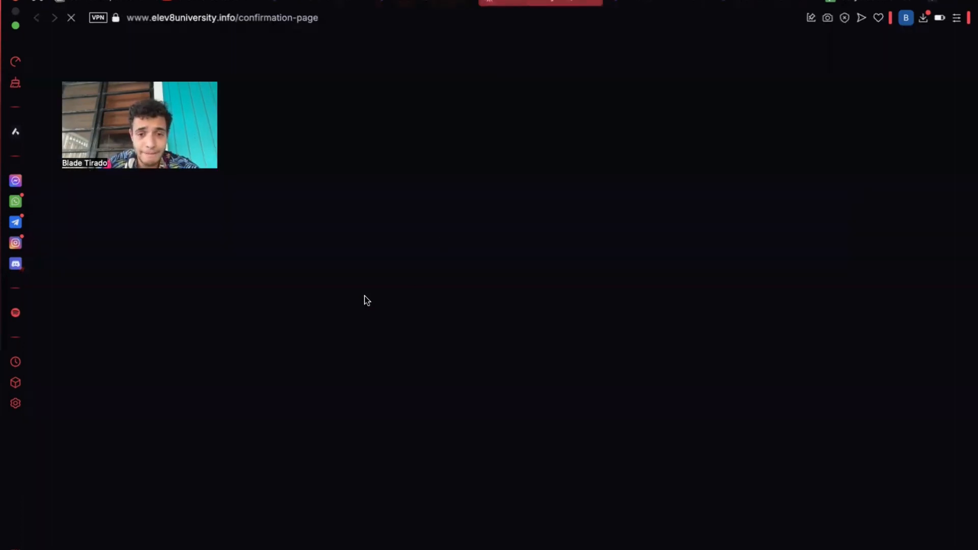
{"action": "scroll", "coordinate": [362, 299], "scroll_direction": "down", "scroll_amount": 10}
{"action": "scroll", "coordinate": [279, 169], "scroll_direction": "up", "scroll_amount": 4}
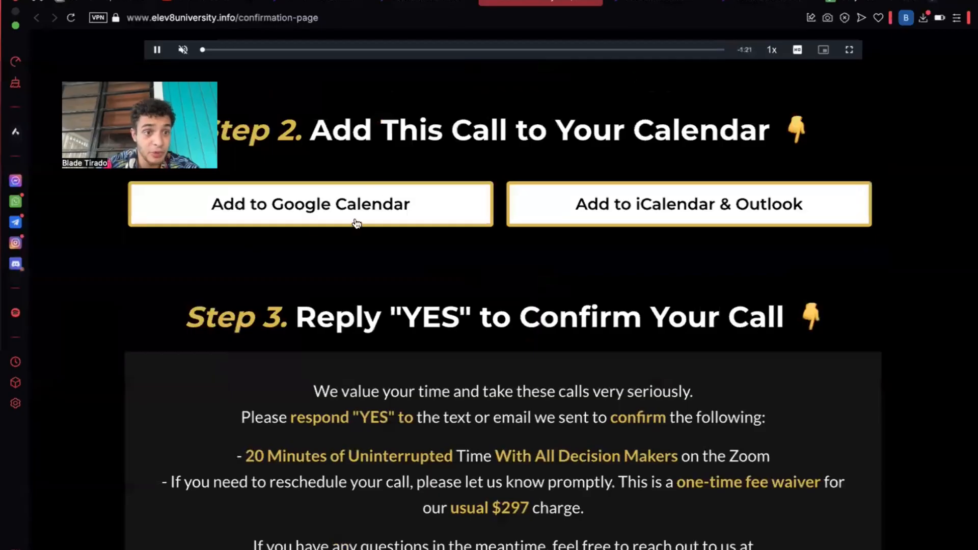
Return to the funding workflow, highlight the Google and iCal/Outlook calendar links in the first confirmation SMS, and close it
{"action": "left_click", "coordinate": [650, 4]}
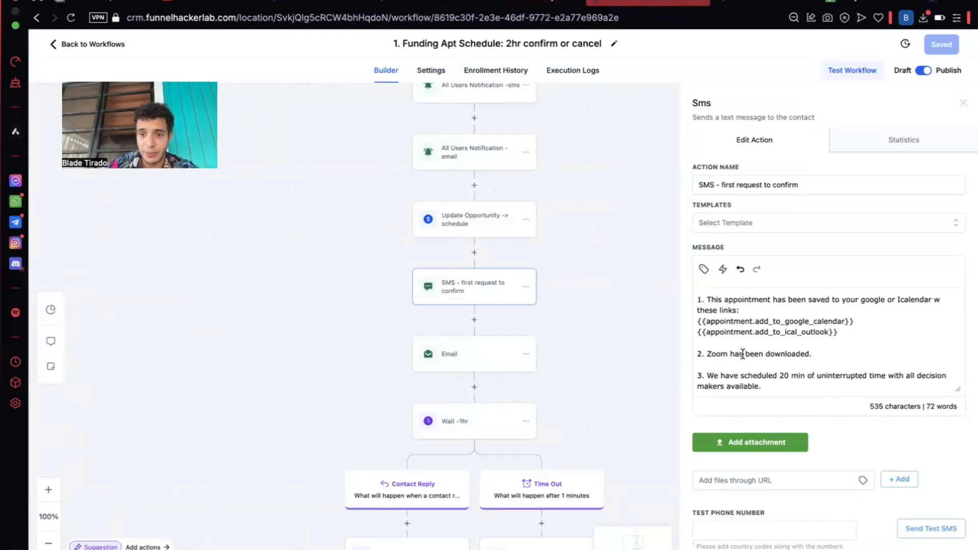
{"action": "scroll", "coordinate": [742, 354], "scroll_direction": "down", "scroll_amount": 1}
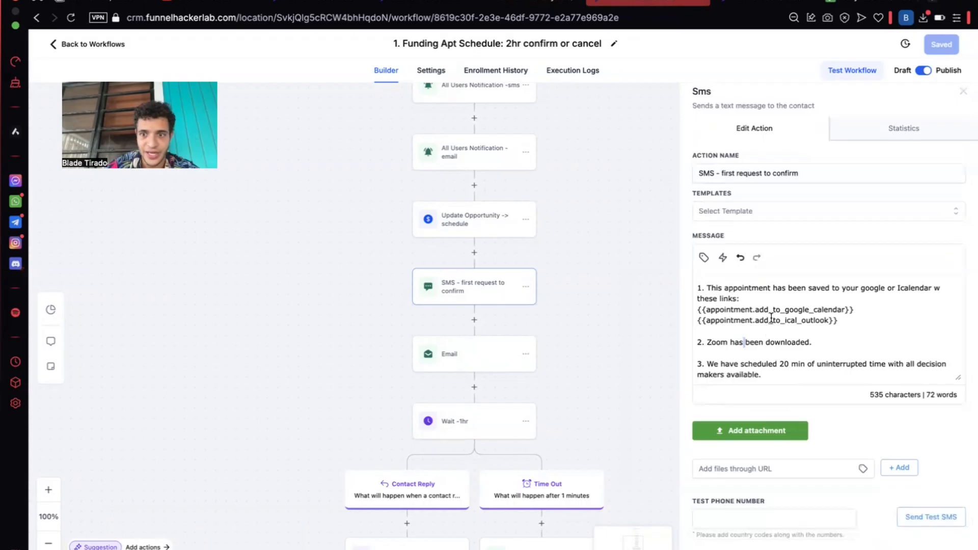
{"action": "left_click_drag", "start_coordinate": [802, 321], "coordinate": [751, 310]}
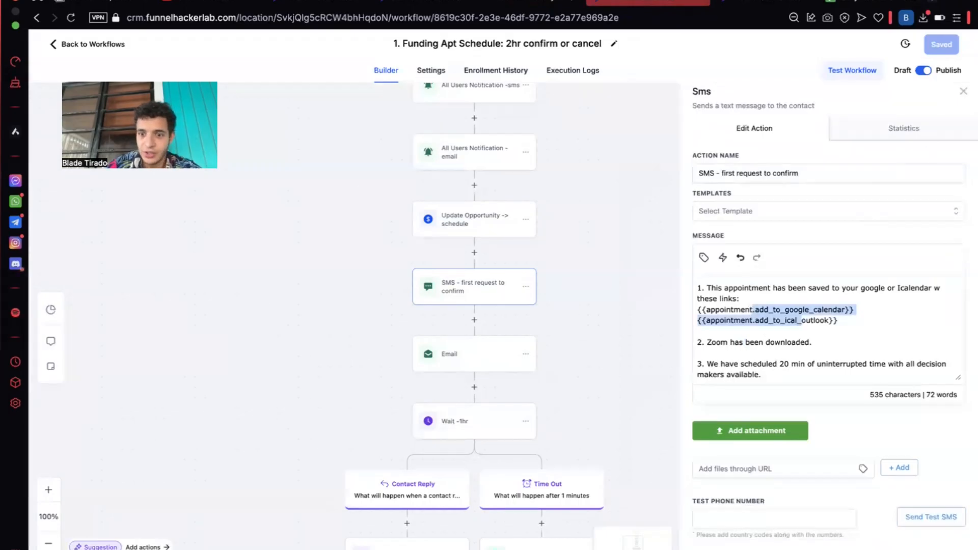
{"action": "left_click", "coordinate": [963, 91]}
View the booking Email action and check the status in "Update appointment status - showed" in the Contact Reply branch
{"action": "left_click", "coordinate": [478, 357]}
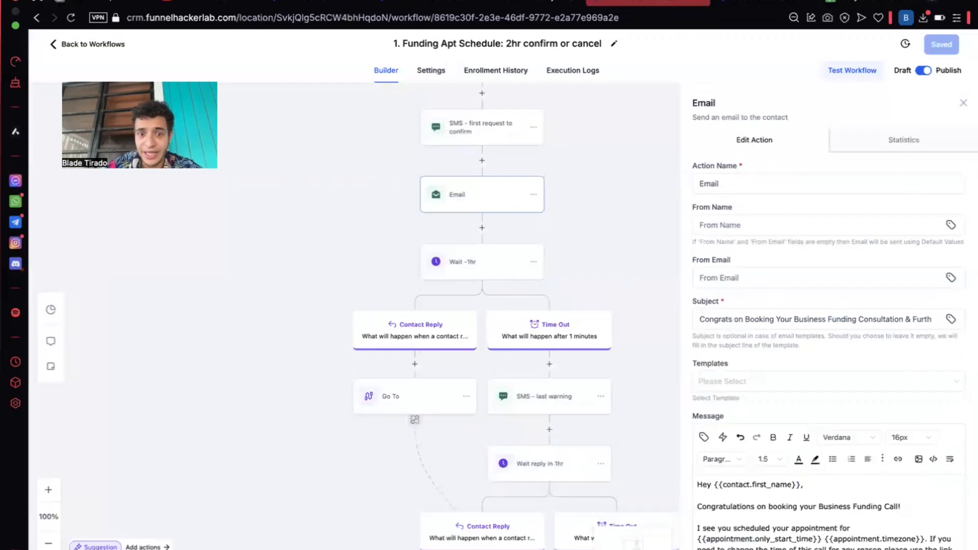
{"action": "left_click", "coordinate": [388, 452]}
{"action": "scroll", "coordinate": [389, 452], "scroll_direction": "down", "scroll_amount": 3}
{"action": "scroll", "coordinate": [503, 432], "scroll_direction": "down", "scroll_amount": 3}
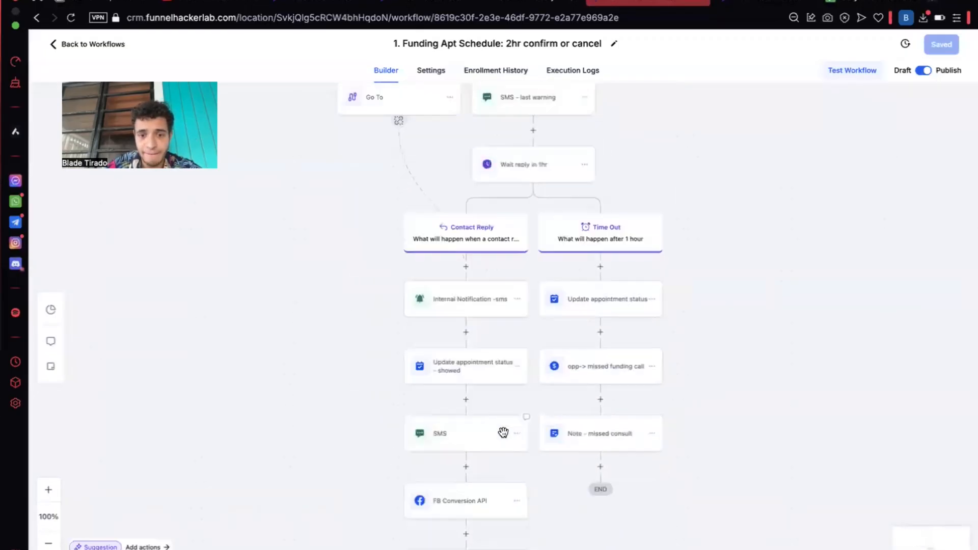
{"action": "scroll", "coordinate": [503, 433], "scroll_direction": "down", "scroll_amount": 2}
{"action": "left_click", "coordinate": [463, 319]}
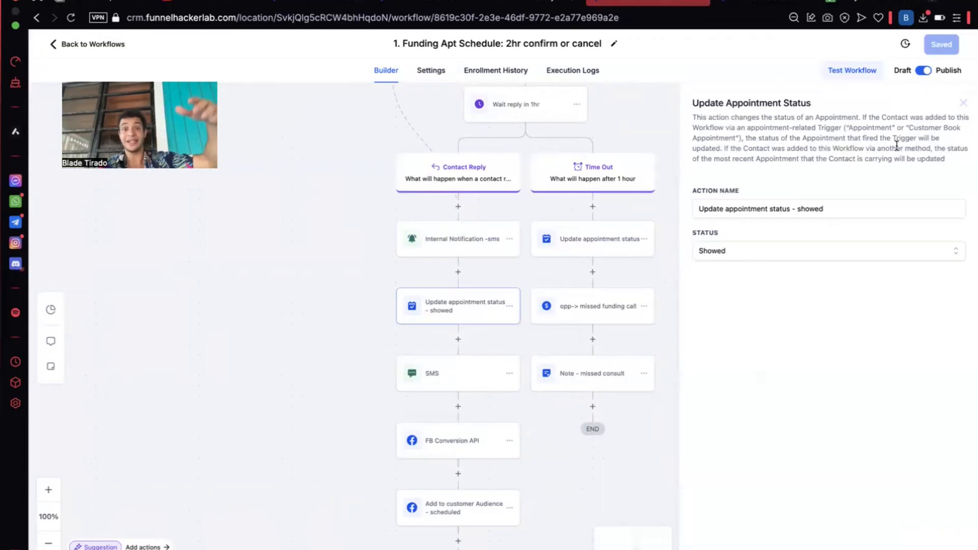
{"action": "left_click", "coordinate": [963, 103]}
Read the SMS following the showed status update, highlighting its thanks-for-confirming text, and look over the reminder actions below it
{"action": "scroll", "coordinate": [593, 308], "scroll_direction": "down", "scroll_amount": 5}
{"action": "left_click", "coordinate": [455, 242]}
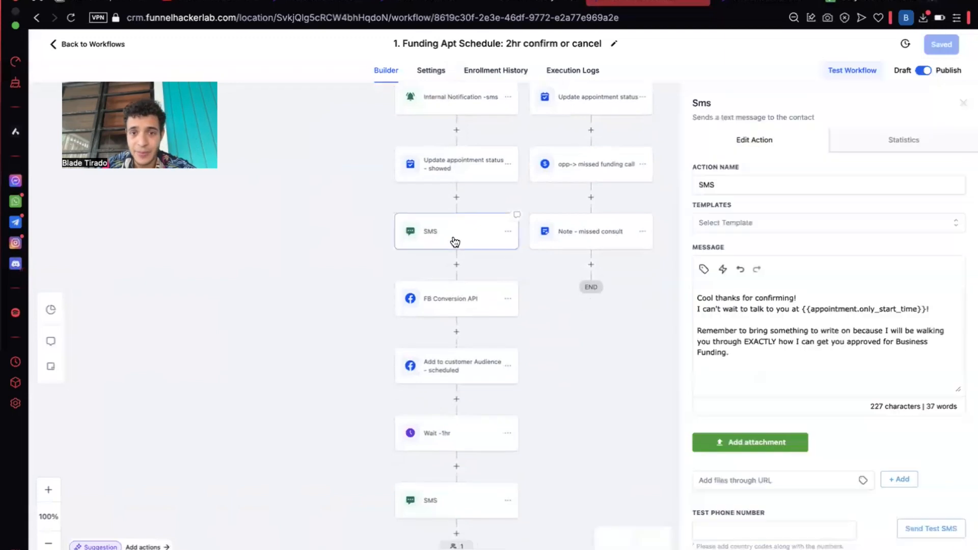
{"action": "left_click_drag", "start_coordinate": [814, 331], "coordinate": [645, 253]}
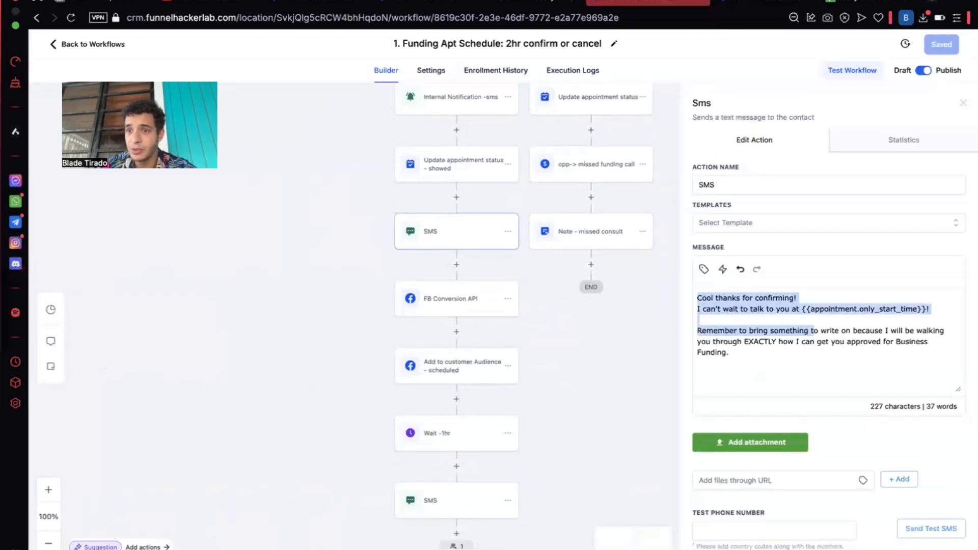
{"action": "left_click", "coordinate": [962, 103]}
{"action": "scroll", "coordinate": [546, 314], "scroll_direction": "down", "scroll_amount": 5}
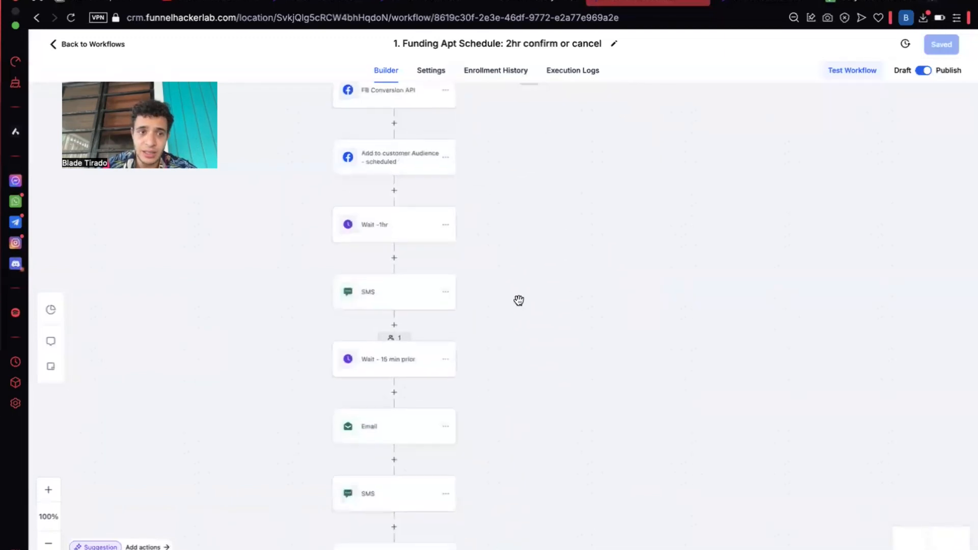
Read the one-hour and 15-minute reminder SMS messages, and view the reminder Email and Internal Notification actions in the Contact Reply branch
{"action": "left_click", "coordinate": [386, 292]}
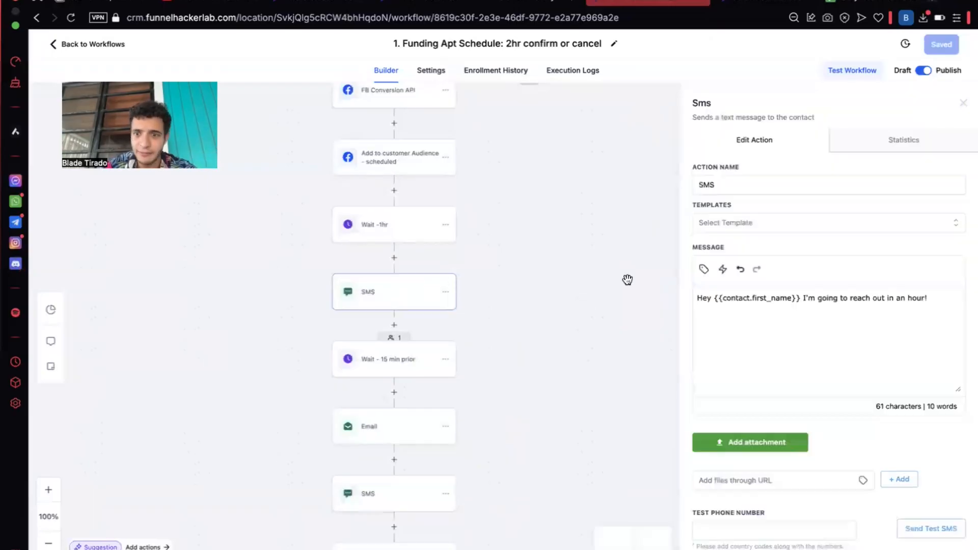
{"action": "scroll", "coordinate": [428, 385], "scroll_direction": "down", "scroll_amount": 5}
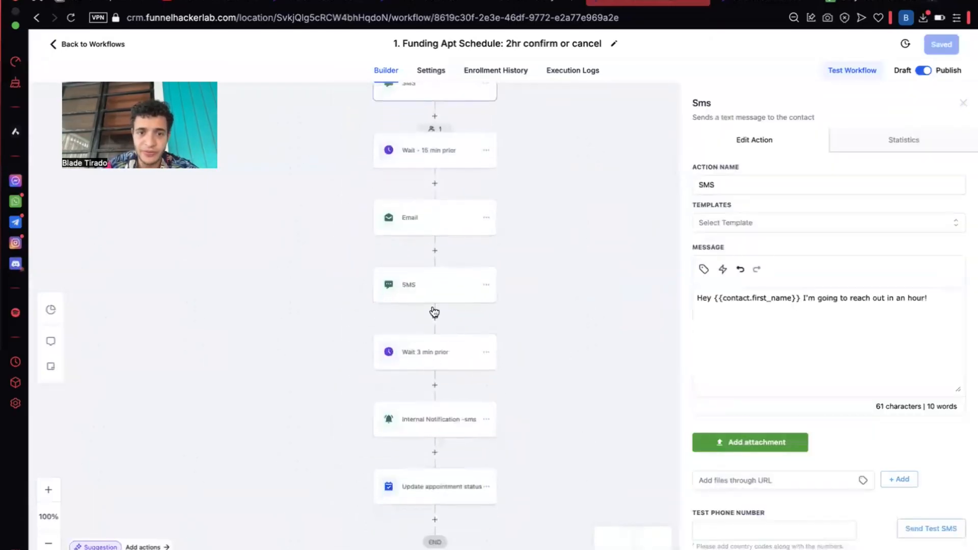
{"action": "scroll", "coordinate": [441, 173], "scroll_direction": "up", "scroll_amount": 7}
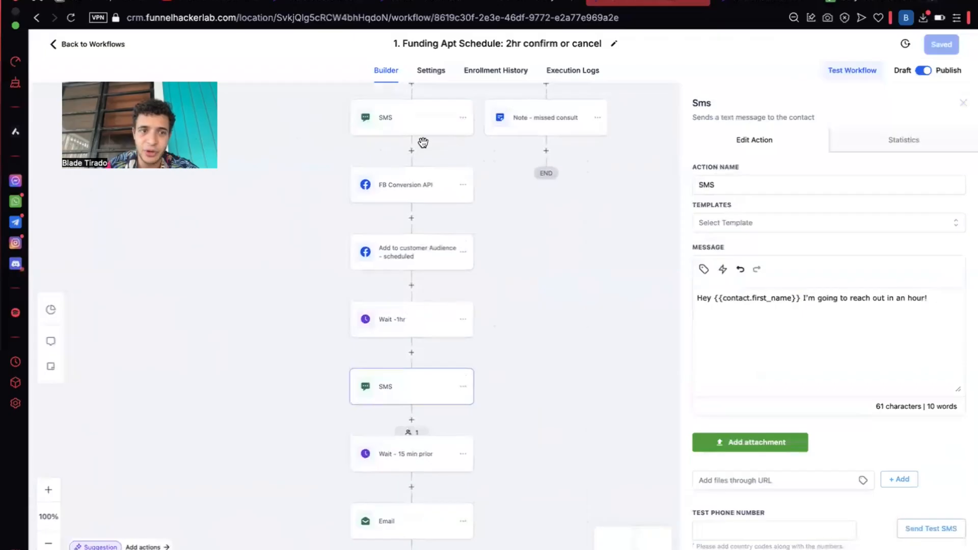
{"action": "scroll", "coordinate": [405, 329], "scroll_direction": "down", "scroll_amount": 4}
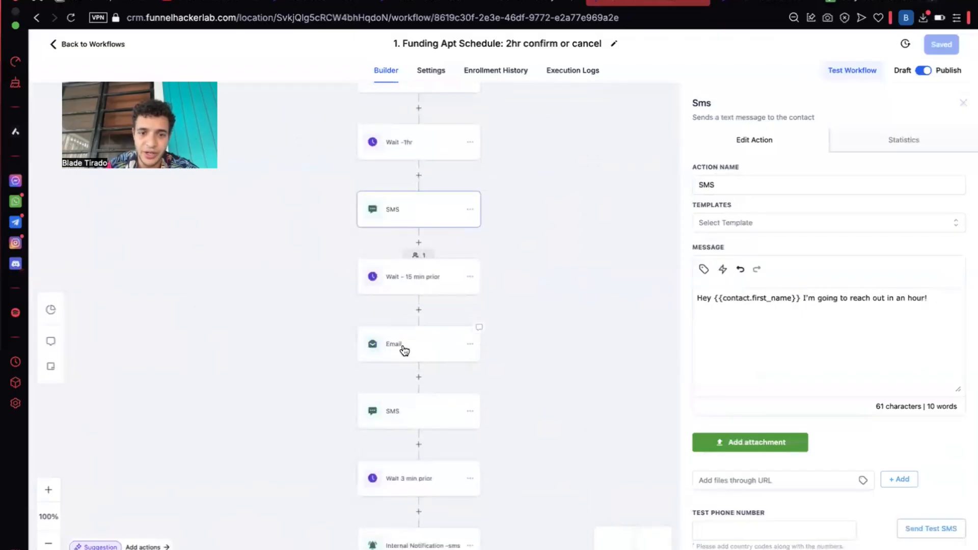
{"action": "left_click", "coordinate": [404, 351]}
{"action": "left_click", "coordinate": [421, 407]}
{"action": "scroll", "coordinate": [419, 397], "scroll_direction": "down", "scroll_amount": 2}
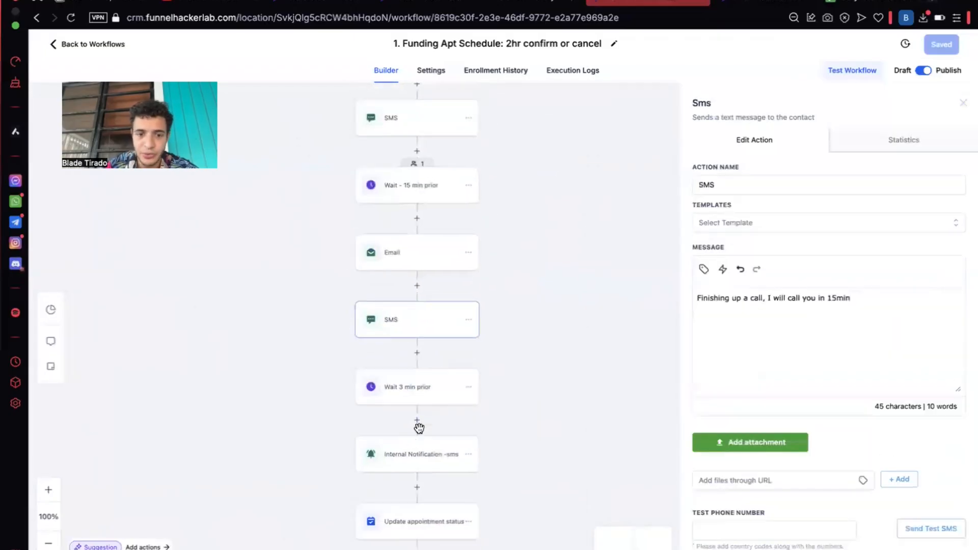
{"action": "left_click", "coordinate": [411, 455]}
Delete the final "Update appointment status" action below the internal SMS notification at the end of the Contact Reply branch
{"action": "left_click", "coordinate": [417, 520]}
{"action": "scroll", "coordinate": [416, 521], "scroll_direction": "up", "scroll_amount": 1}
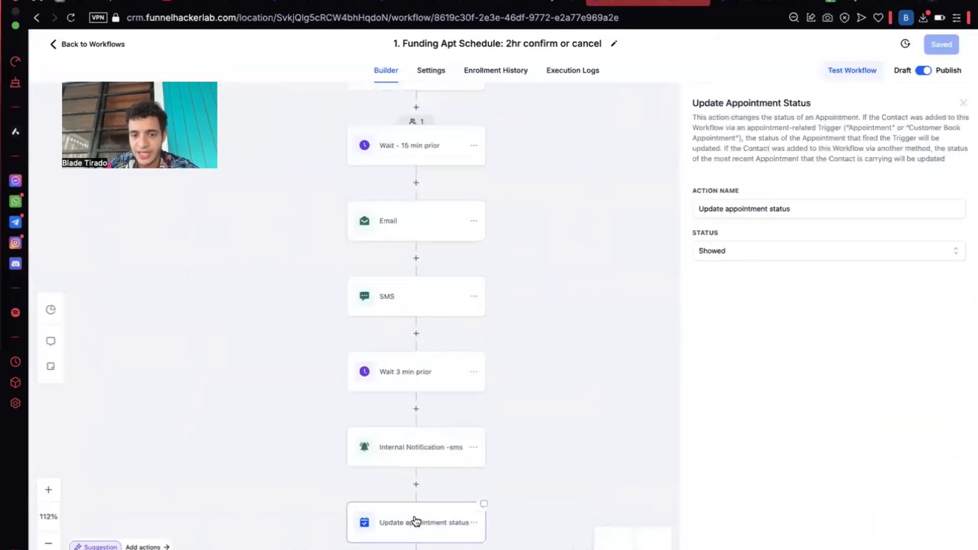
{"action": "scroll", "coordinate": [416, 520], "scroll_direction": "up", "scroll_amount": 5}
{"action": "left_click", "coordinate": [707, 548]}
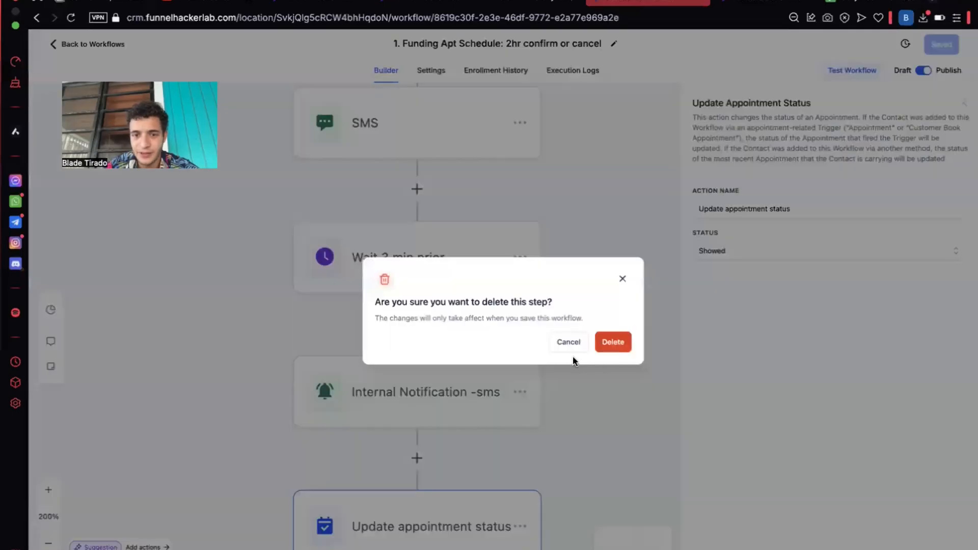
{"action": "left_click", "coordinate": [613, 342]}
Read the "SMS - last warning" message in the first Time Out branch, highlighting its consult-fee and confirmation text, and close it
{"action": "scroll", "coordinate": [714, 283], "scroll_direction": "down", "scroll_amount": 8}
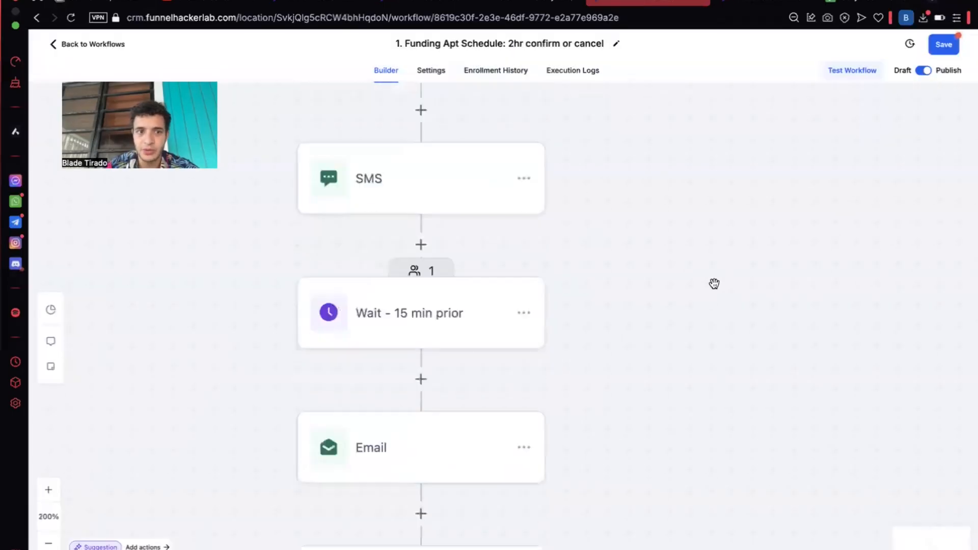
{"action": "scroll", "coordinate": [714, 286], "scroll_direction": "up", "scroll_amount": 5}
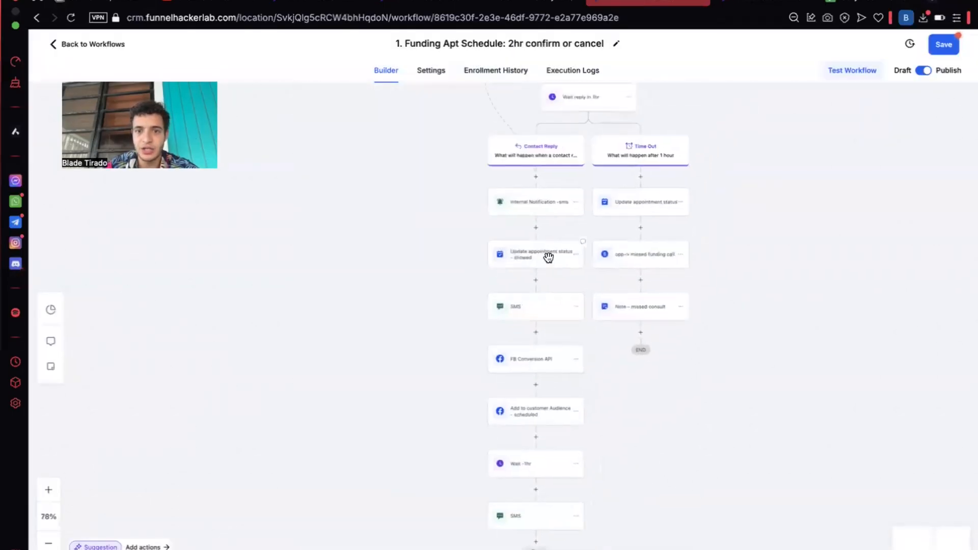
{"action": "scroll", "coordinate": [662, 235], "scroll_direction": "up", "scroll_amount": 6}
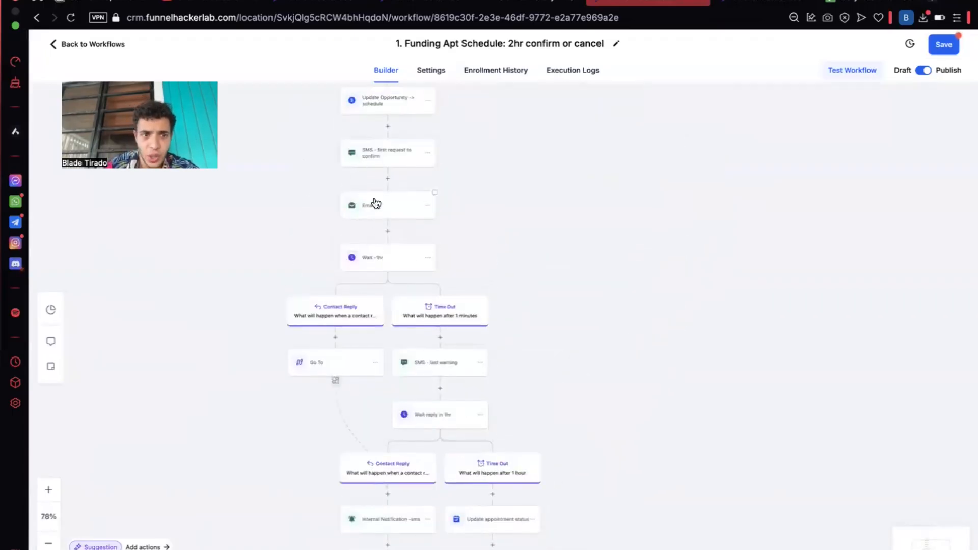
{"action": "left_click", "coordinate": [438, 371]}
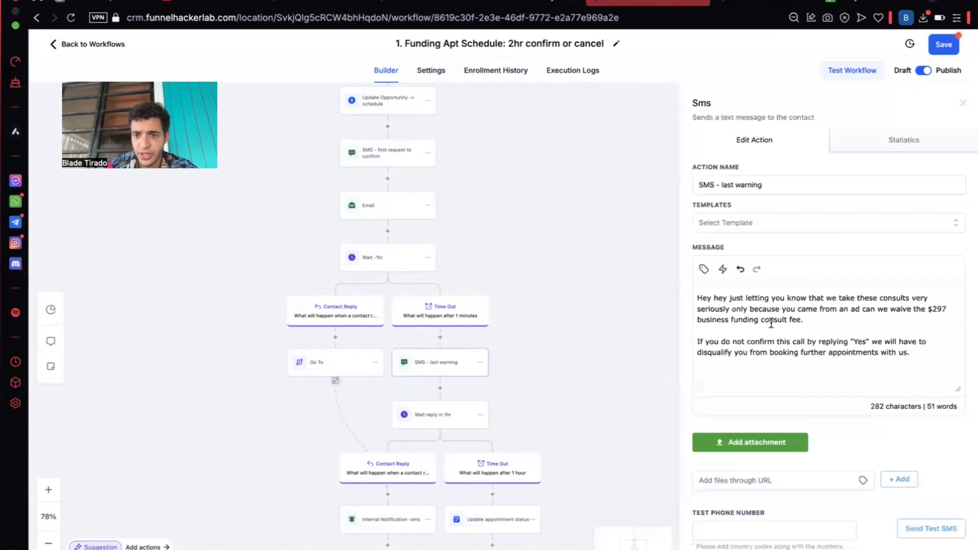
{"action": "left_click_drag", "start_coordinate": [845, 345], "coordinate": [835, 304]}
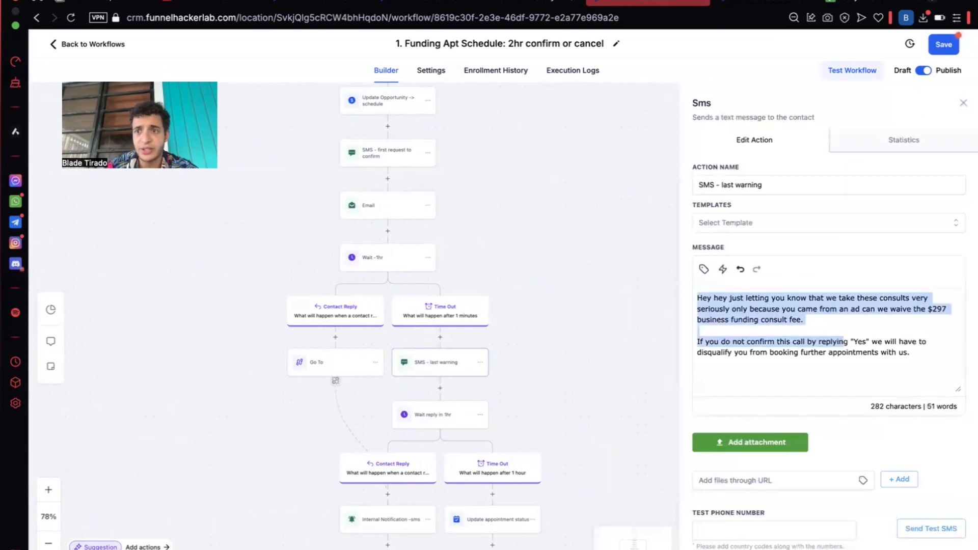
{"action": "left_click", "coordinate": [963, 103]}
Review the one-hour Time Out branch's missed funding call opportunity, appointment status and missed consult note settings, and close them
{"action": "scroll", "coordinate": [498, 387], "scroll_direction": "down", "scroll_amount": 3}
{"action": "scroll", "coordinate": [498, 389], "scroll_direction": "down", "scroll_amount": 5}
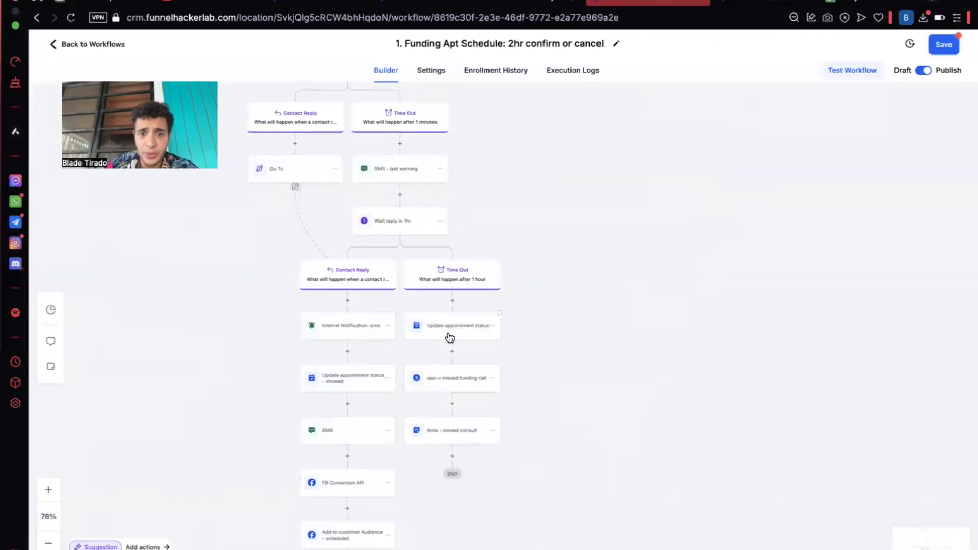
{"action": "left_click", "coordinate": [453, 382]}
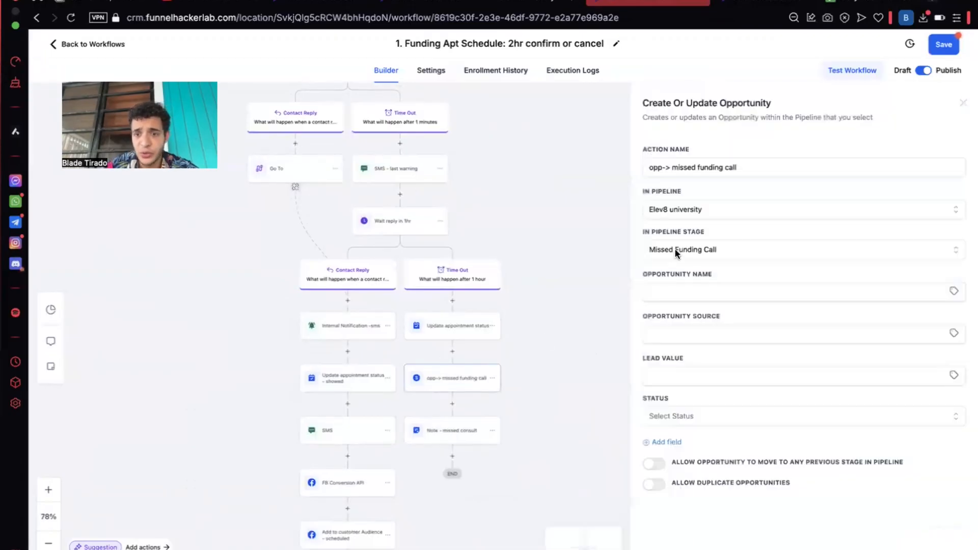
{"action": "left_click", "coordinate": [434, 337]}
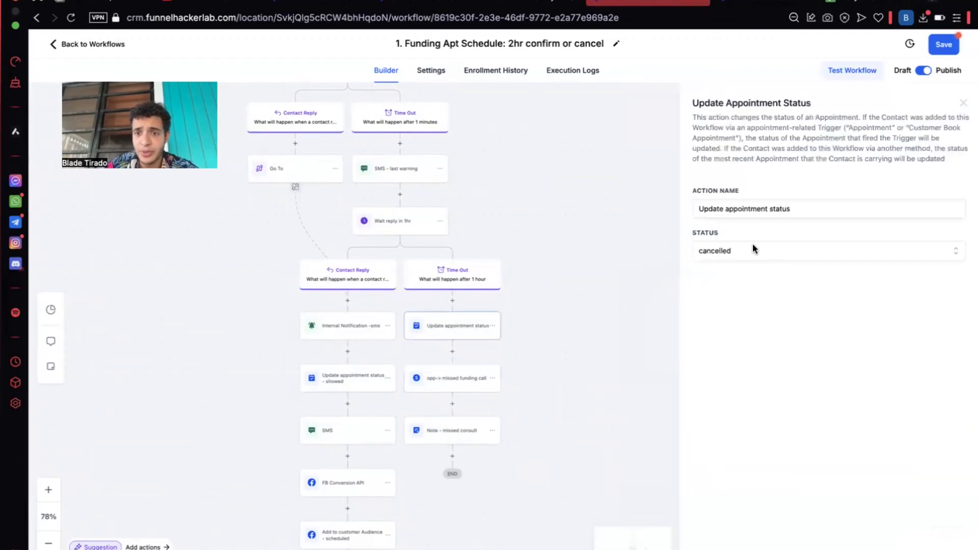
{"action": "left_click", "coordinate": [449, 439]}
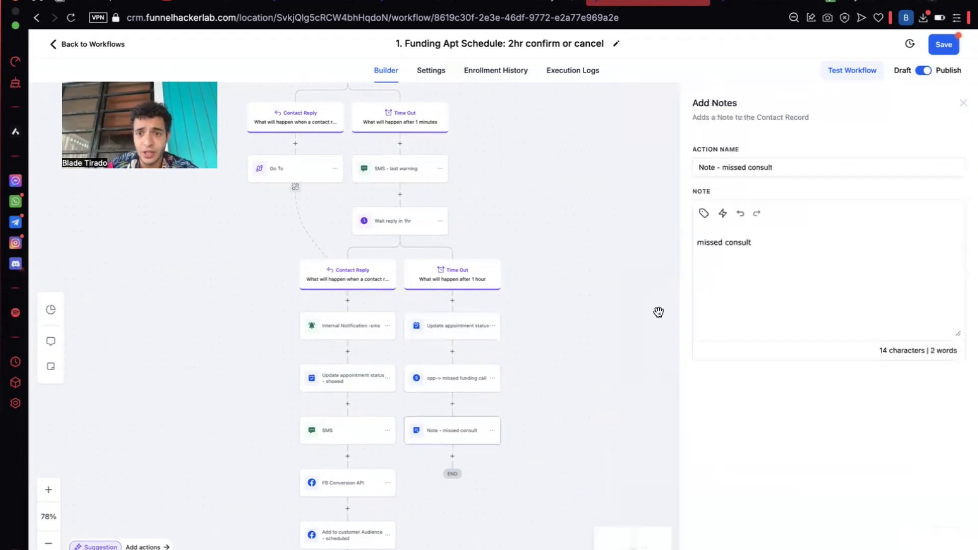
{"action": "left_click", "coordinate": [961, 105]}
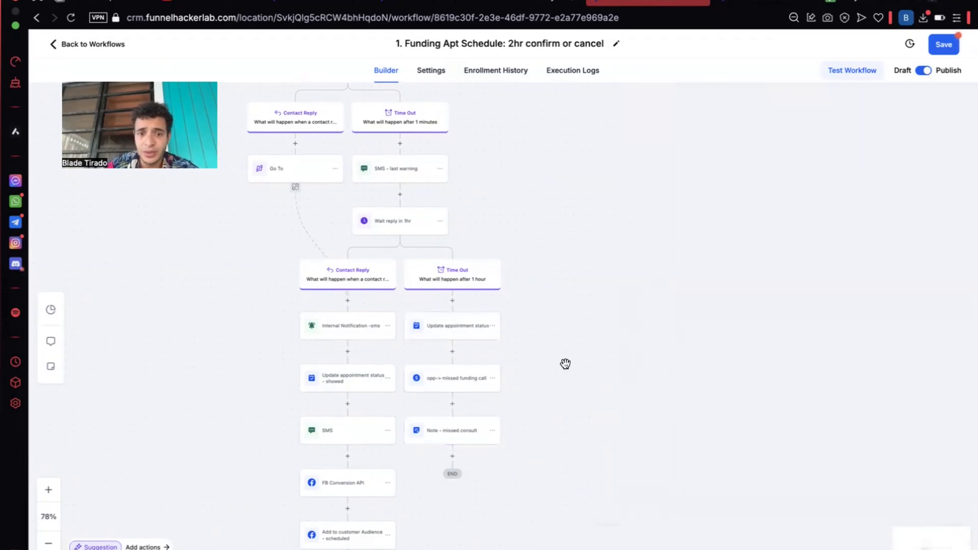
Delete the "Note - missed consult" action from the one-hour Time Out branch and save the workflow
{"action": "left_click", "coordinate": [482, 434]}
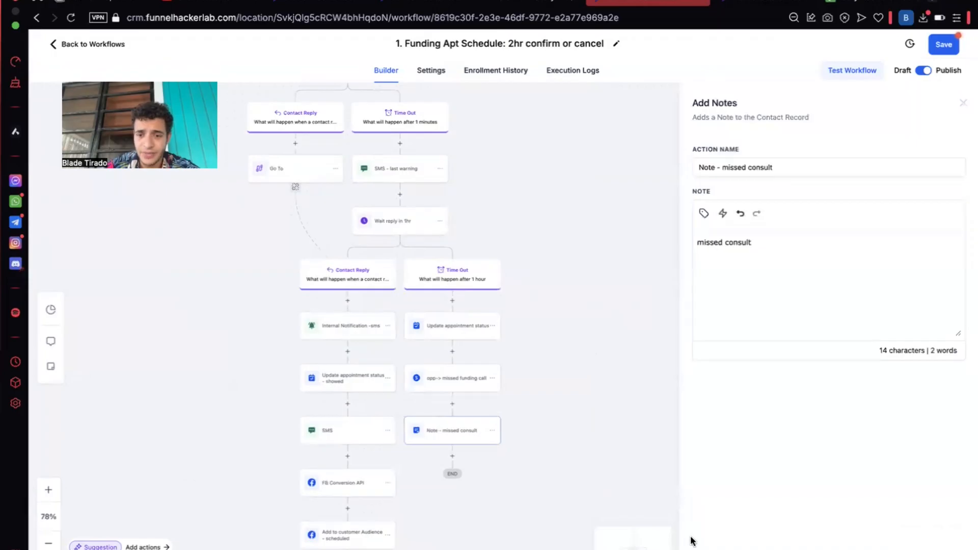
{"action": "key", "text": "Delete"}
{"action": "left_click", "coordinate": [609, 356]}
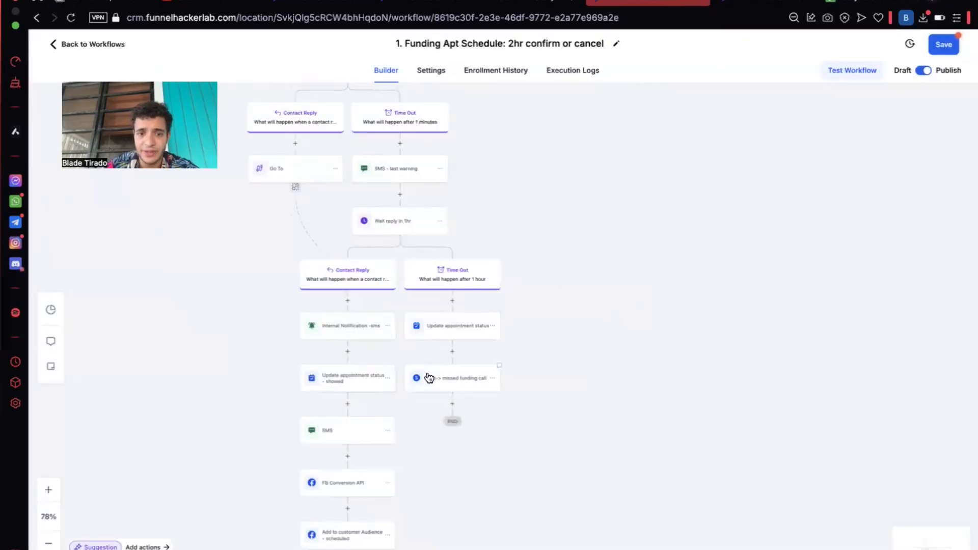
{"action": "left_click", "coordinate": [939, 50]}
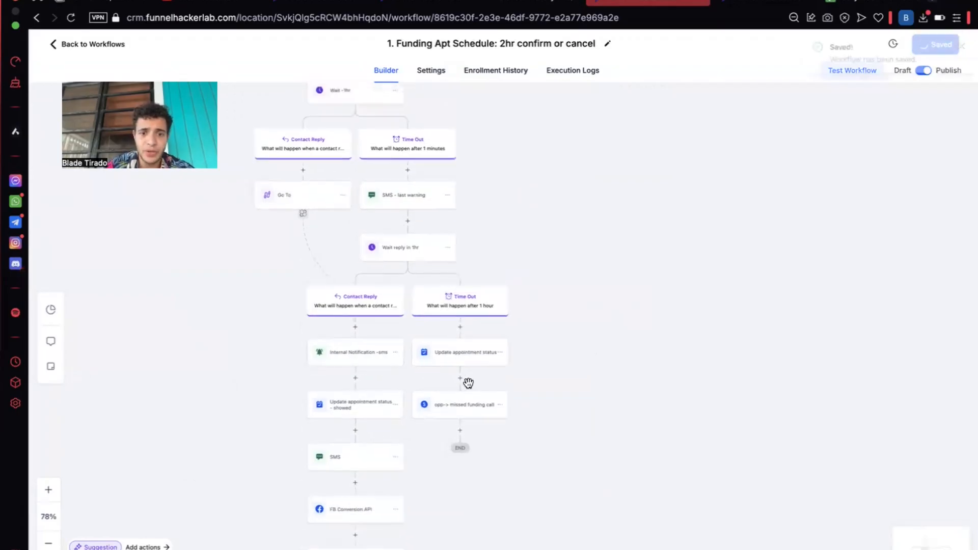
{"action": "left_click", "coordinate": [461, 379]}
{"action": "type", "text": "tag"}
{"action": "left_click", "coordinate": [745, 225]}
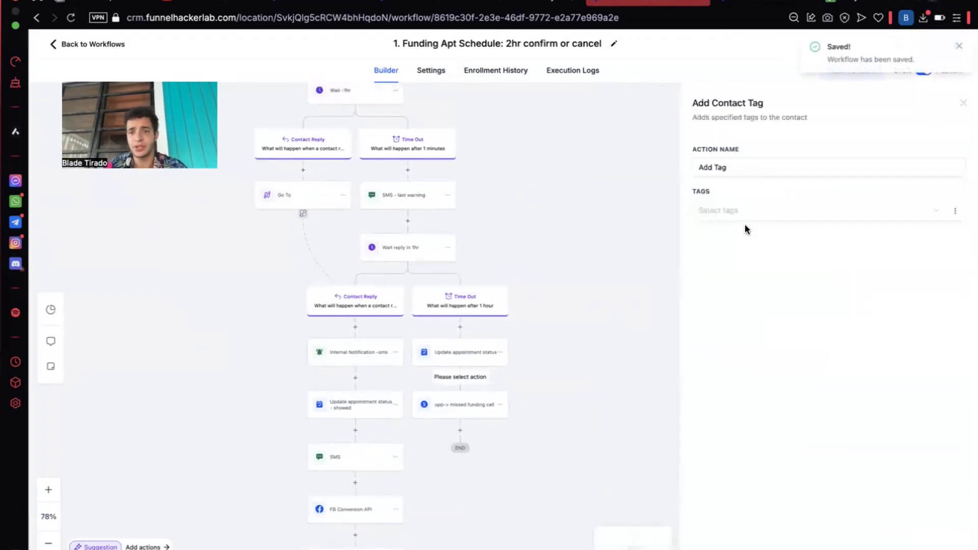
{"action": "left_click", "coordinate": [730, 217]}
{"action": "type", "text": "missed"}
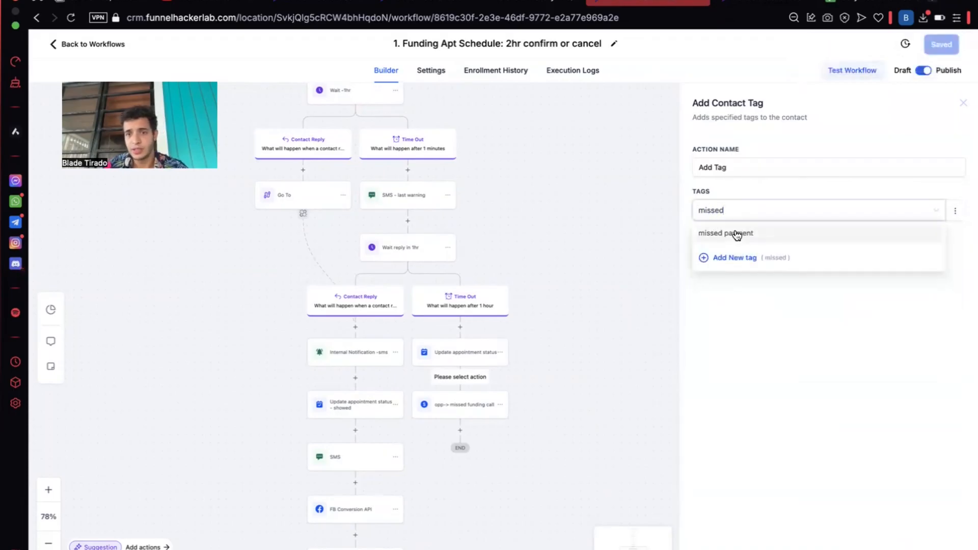
{"action": "key", "text": "ctrl+a"}
{"action": "key", "text": "BackSpace"}
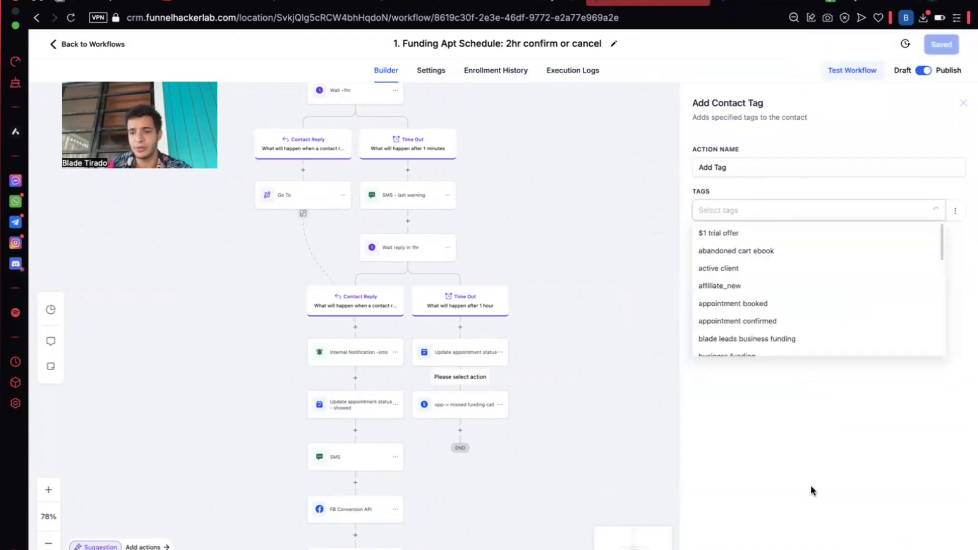
{"action": "key", "text": "Escape"}
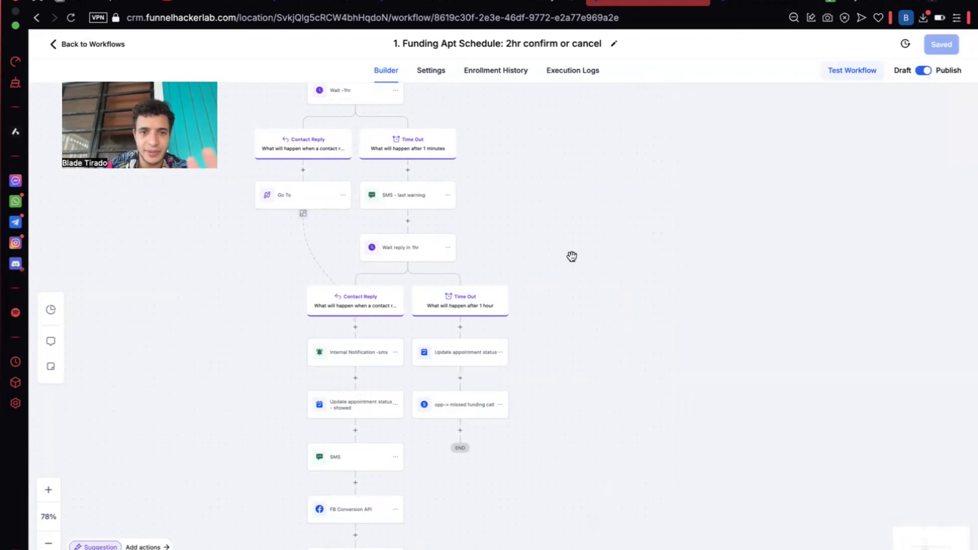
Look over the reply and timeout branches, check the Time Out branch's appointment status action, and return to the workflow list
{"action": "scroll", "coordinate": [572, 256], "scroll_direction": "up", "scroll_amount": 2}
{"action": "scroll", "coordinate": [572, 256], "scroll_direction": "left", "scroll_amount": 2}
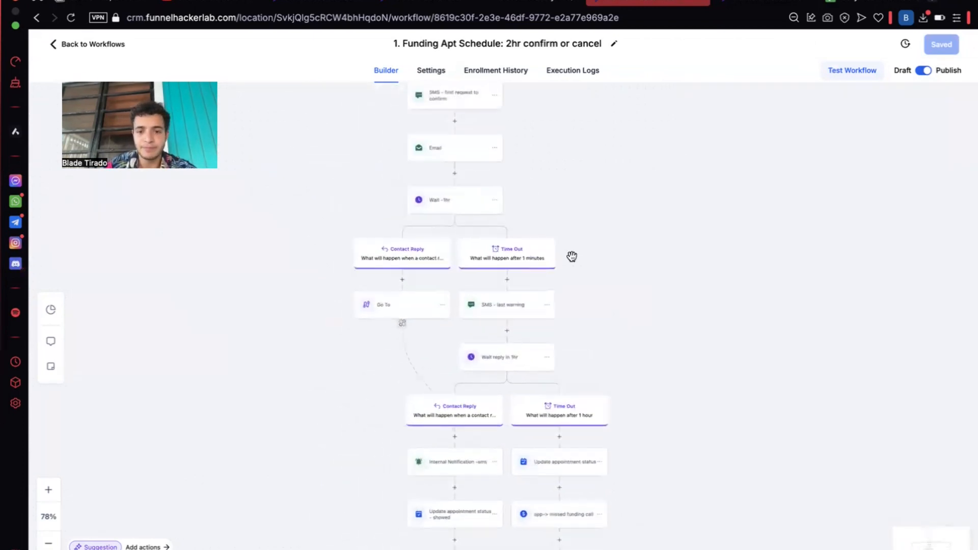
{"action": "scroll", "coordinate": [572, 257], "scroll_direction": "down", "scroll_amount": 2}
{"action": "scroll", "coordinate": [572, 256], "scroll_direction": "right", "scroll_amount": 1}
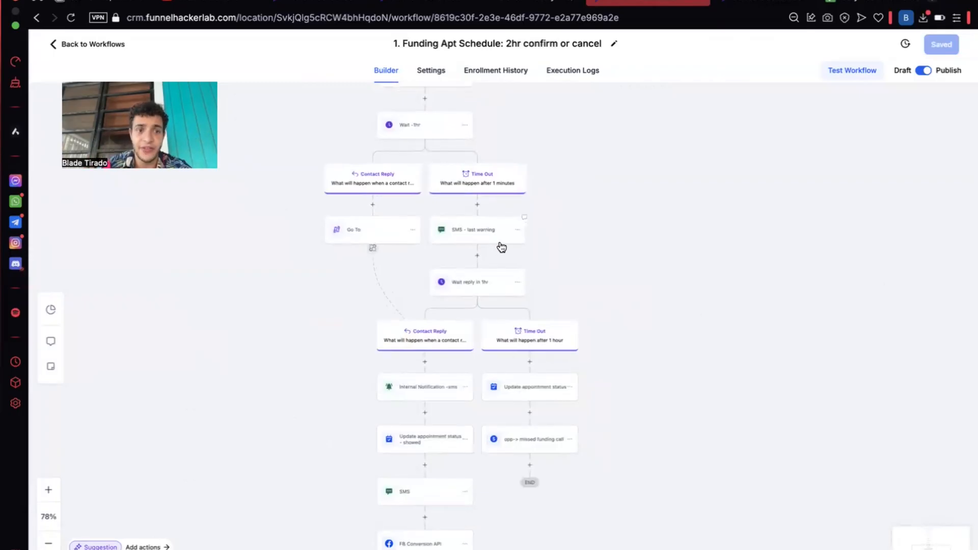
{"action": "scroll", "coordinate": [401, 337], "scroll_direction": "down", "scroll_amount": 1}
{"action": "scroll", "coordinate": [401, 337], "scroll_direction": "right", "scroll_amount": 1}
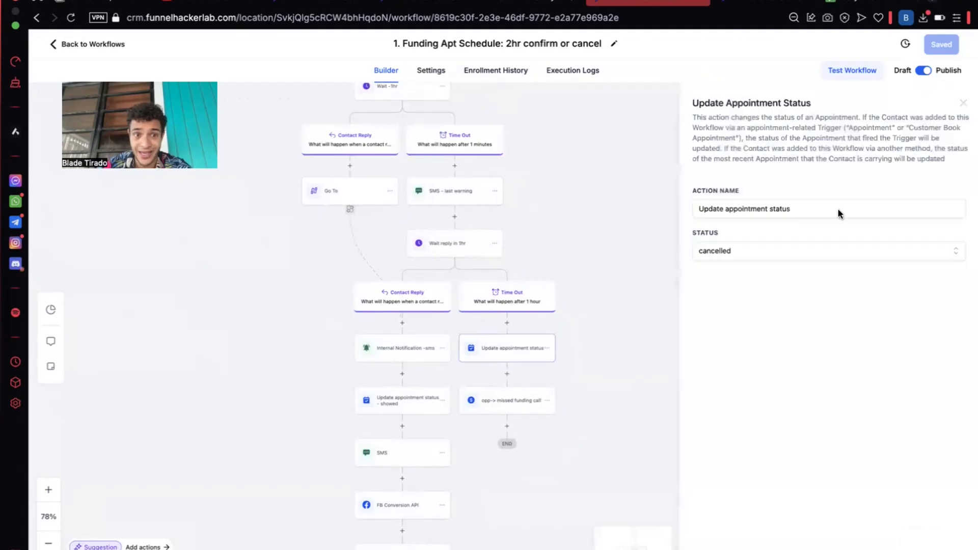
{"action": "left_click", "coordinate": [963, 103]}
{"action": "left_click", "coordinate": [96, 44]}
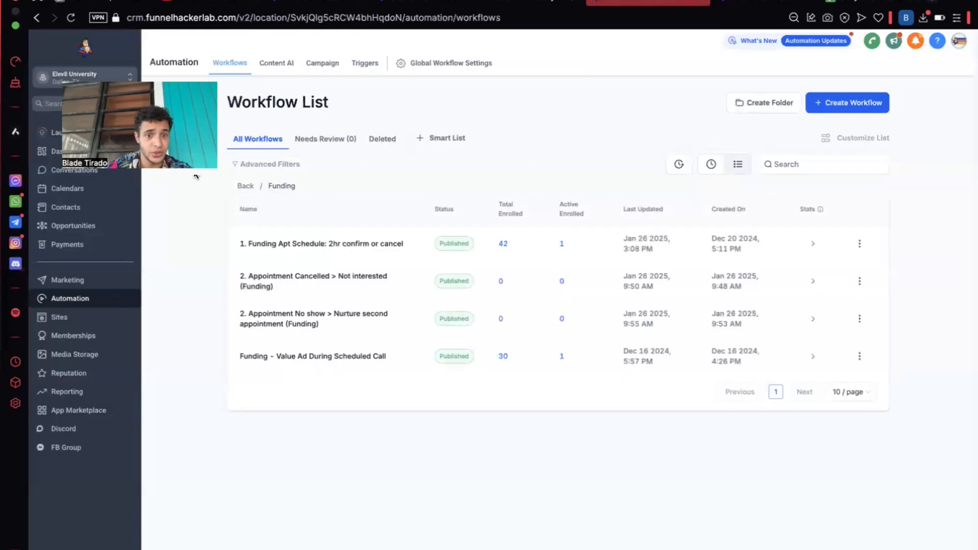
Open "2. Appointment Cancelled > Not interested (Funding)" and read SMS 1, highlighting "cancel out your Funding call."
{"action": "left_click", "coordinate": [299, 280]}
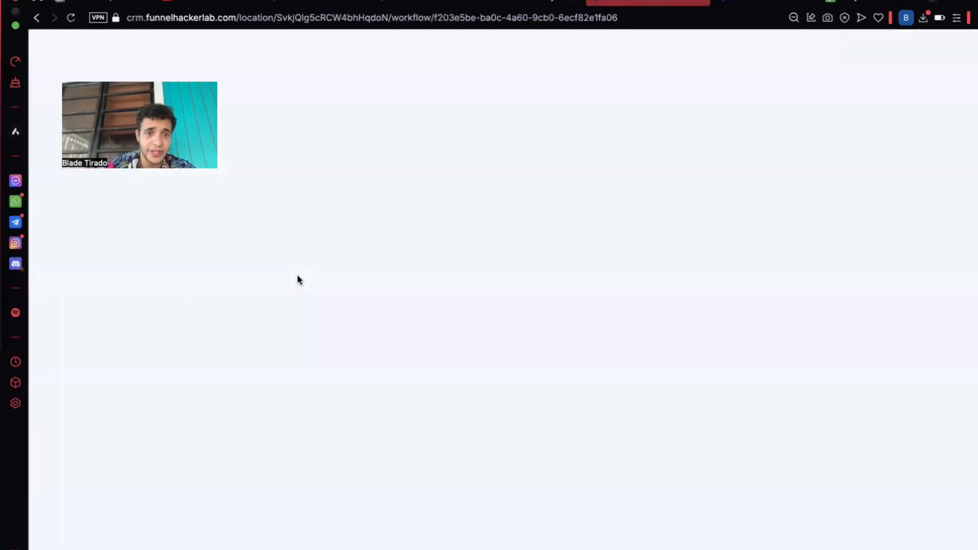
{"action": "scroll", "coordinate": [500, 391], "scroll_direction": "down", "scroll_amount": 3}
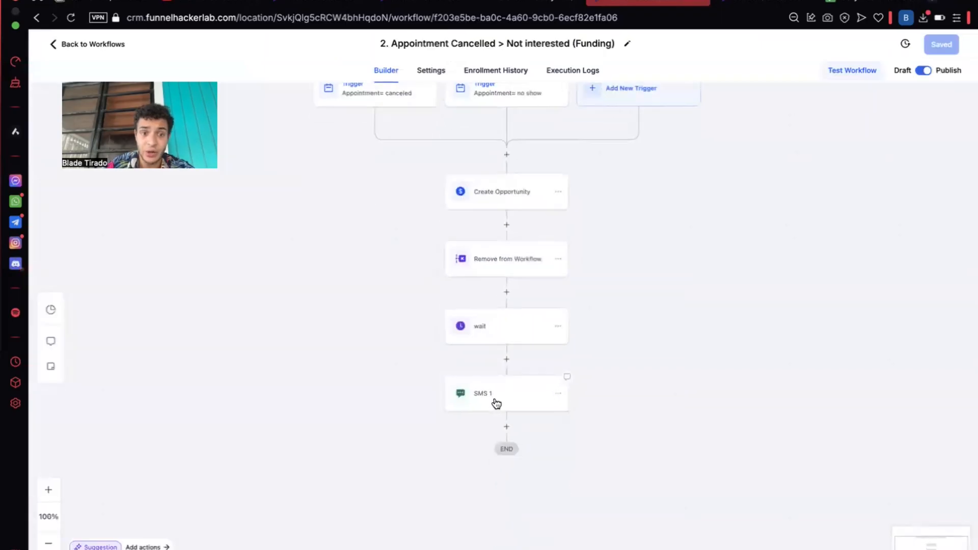
{"action": "left_click", "coordinate": [513, 404]}
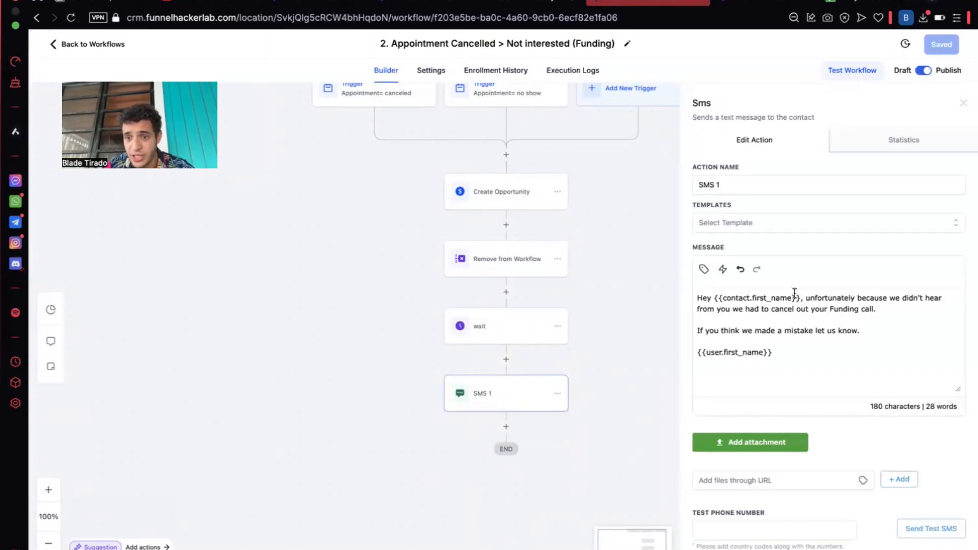
{"action": "left_click_drag", "start_coordinate": [798, 305], "coordinate": [849, 316]}
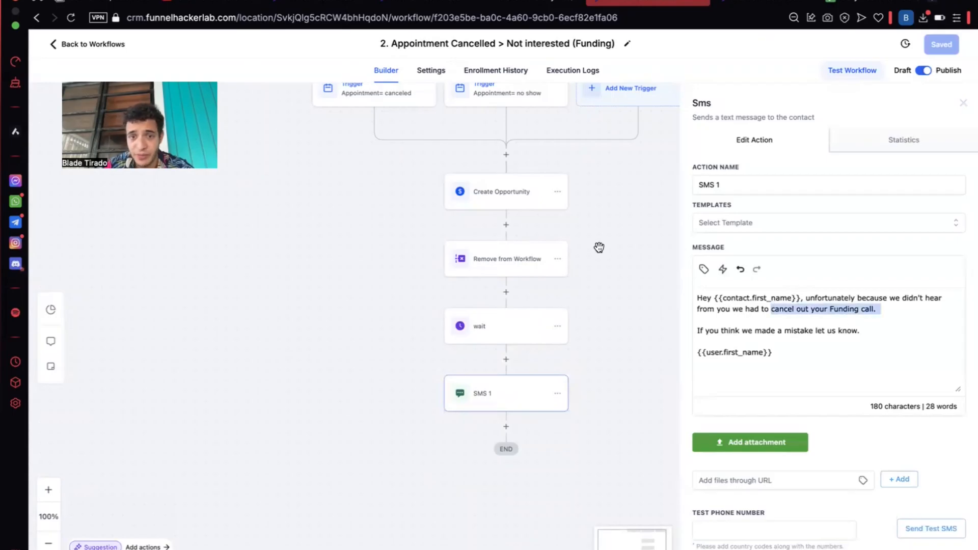
Check the pipeline stage in the Create Opportunity action, close it, and return to the Funding workflow list
{"action": "left_click", "coordinate": [485, 193]}
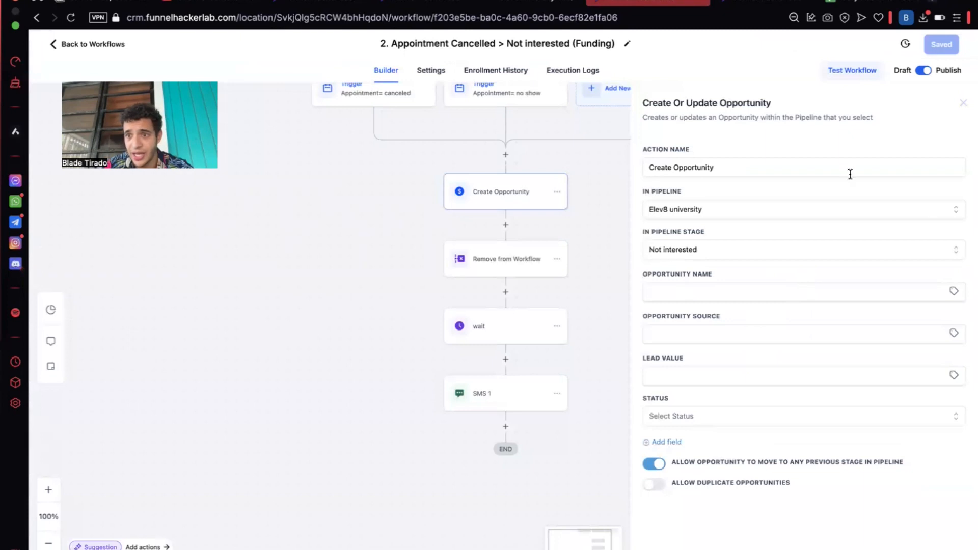
{"action": "left_click", "coordinate": [962, 103]}
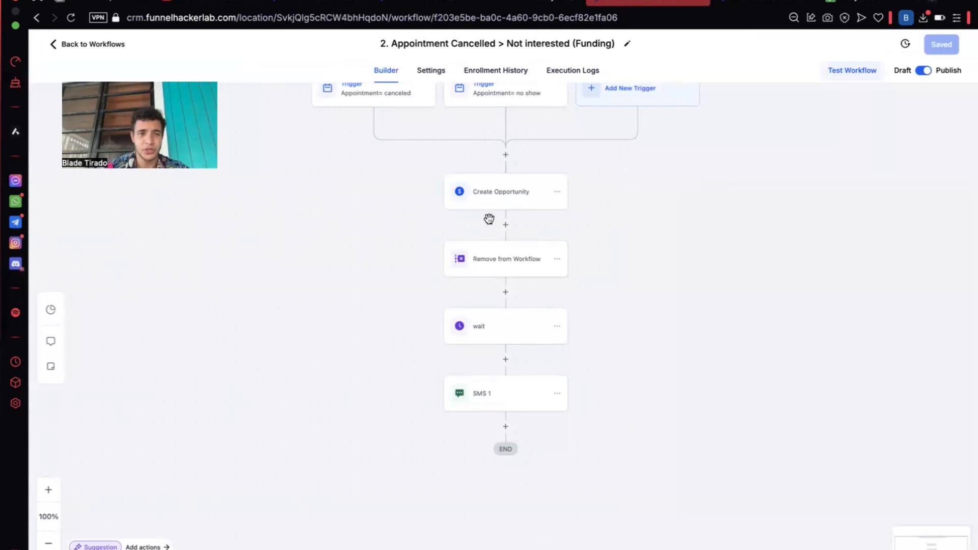
{"action": "left_click", "coordinate": [111, 46]}
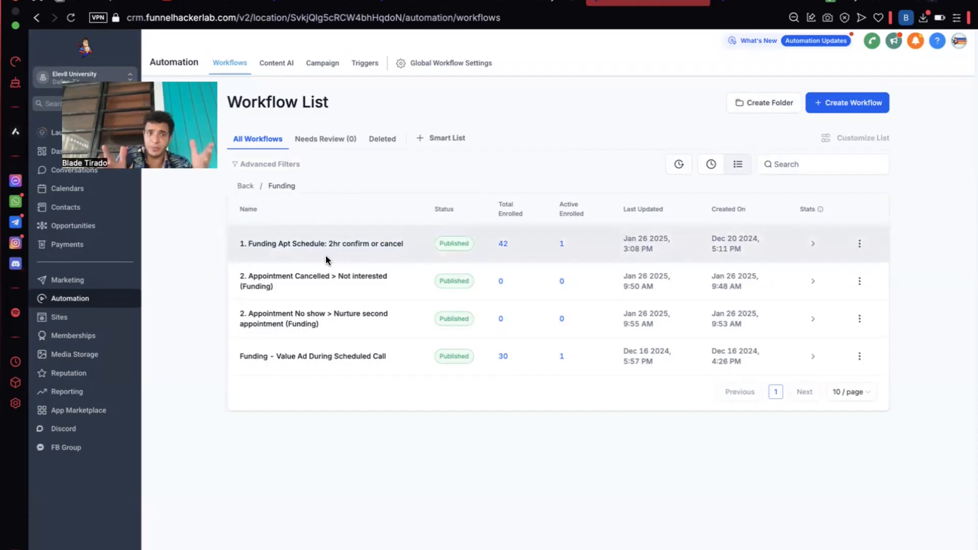
Open the calendar appointments list and check the status options for the first appointment, leaving its status unchanged
{"action": "left_click", "coordinate": [72, 190]}
{"action": "left_click", "coordinate": [274, 65]}
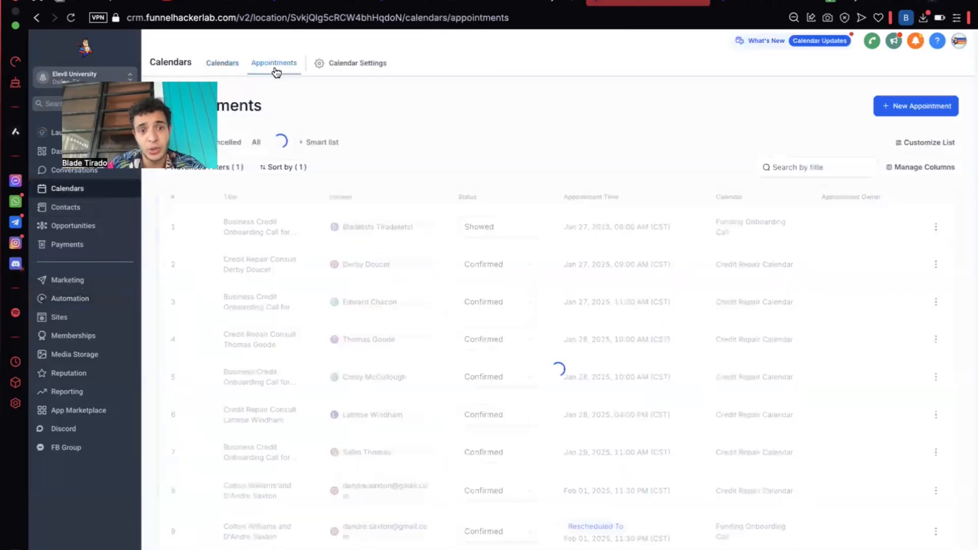
{"action": "left_click", "coordinate": [494, 227]}
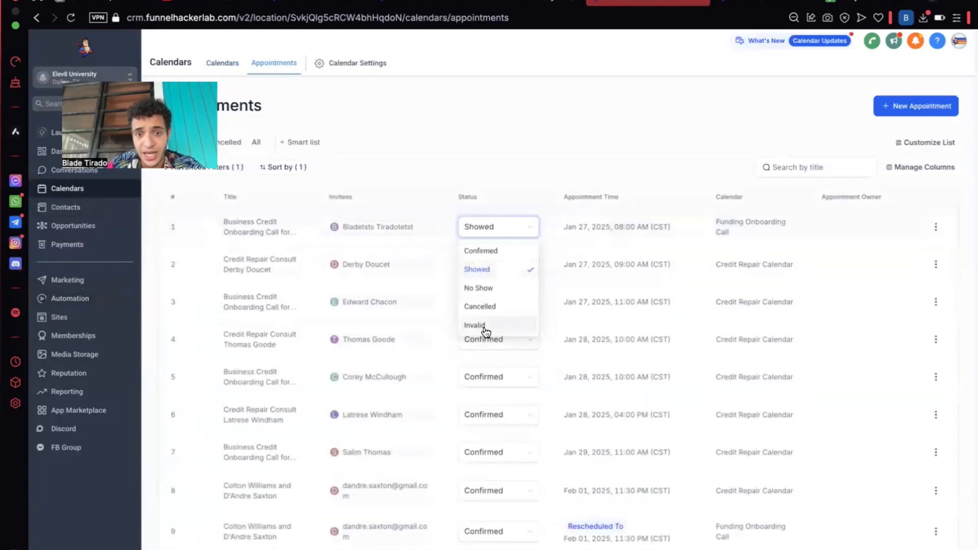
{"action": "left_click", "coordinate": [492, 156]}
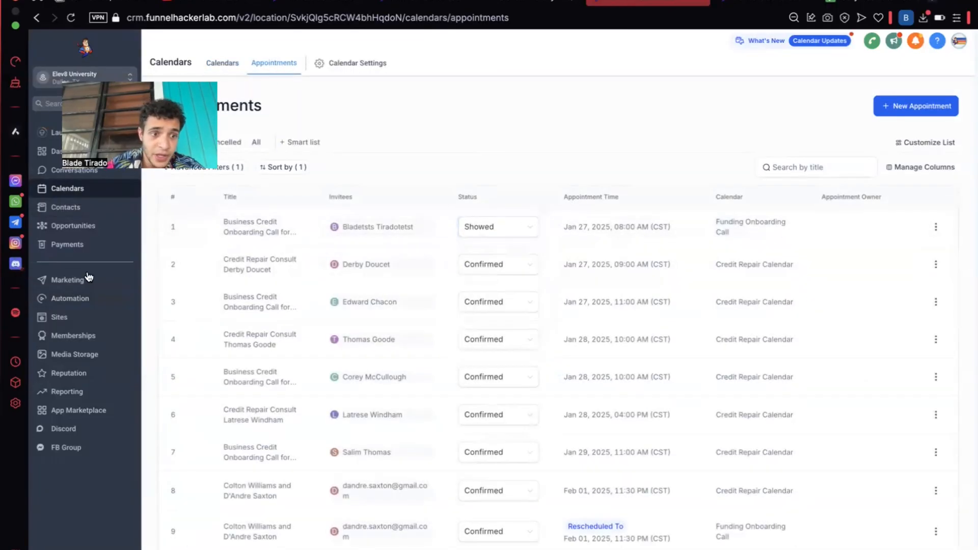
Return to the Funding folder in Scheduling Workflows and open "2. Appointment No show > Nurture second appointment (Funding)"
{"action": "left_click", "coordinate": [71, 298]}
{"action": "left_click", "coordinate": [290, 336]}
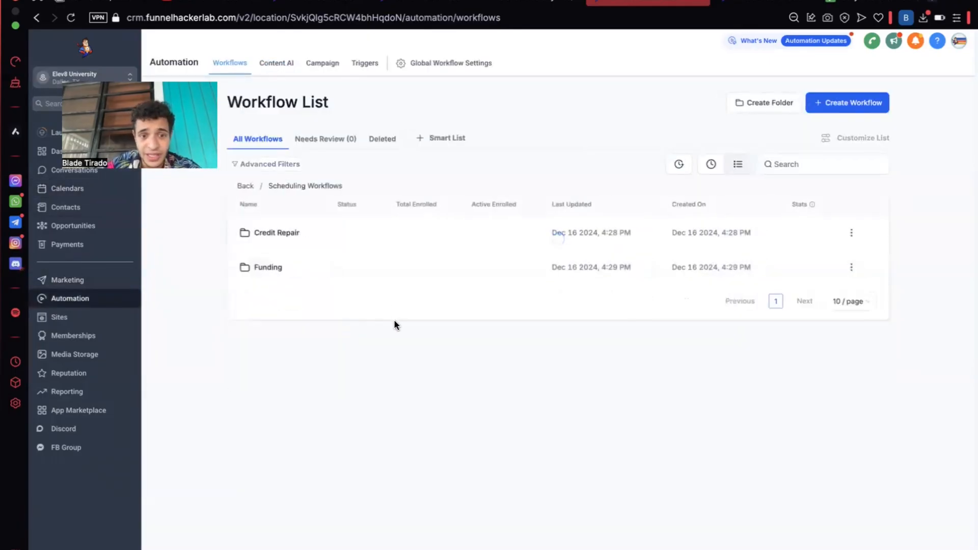
{"action": "left_click", "coordinate": [268, 266]}
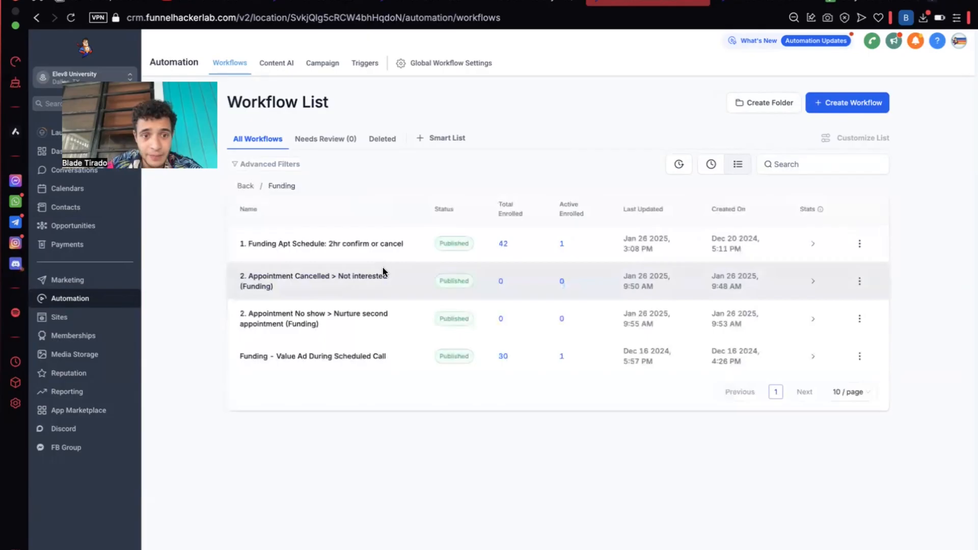
{"action": "left_click", "coordinate": [282, 314]}
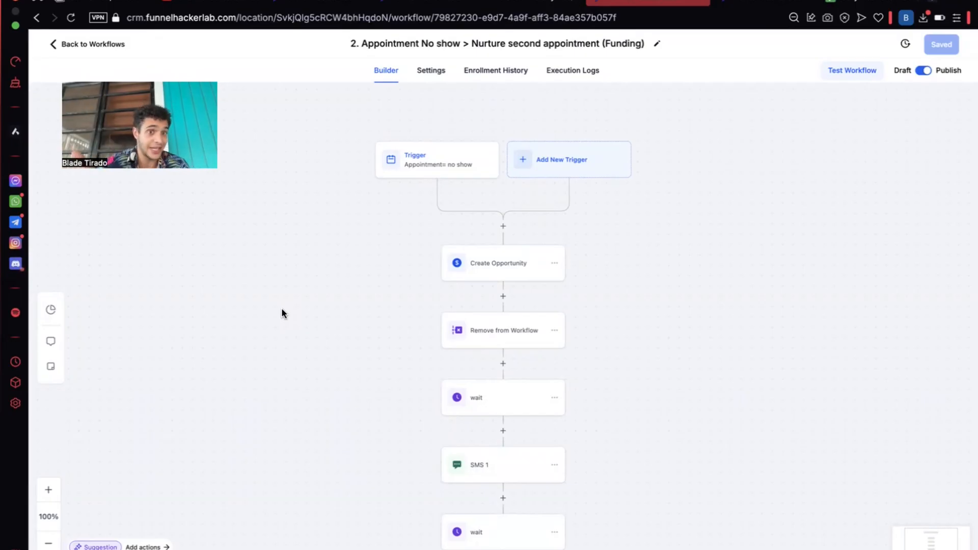
Look over the no-show workflow's action sequence, then check its "Appointment= no show" trigger and close it
{"action": "scroll", "coordinate": [282, 312], "scroll_direction": "down", "scroll_amount": 5}
{"action": "scroll", "coordinate": [282, 308], "scroll_direction": "down", "scroll_amount": 13}
{"action": "scroll", "coordinate": [281, 309], "scroll_direction": "up", "scroll_amount": 7}
{"action": "scroll", "coordinate": [353, 362], "scroll_direction": "up", "scroll_amount": 12}
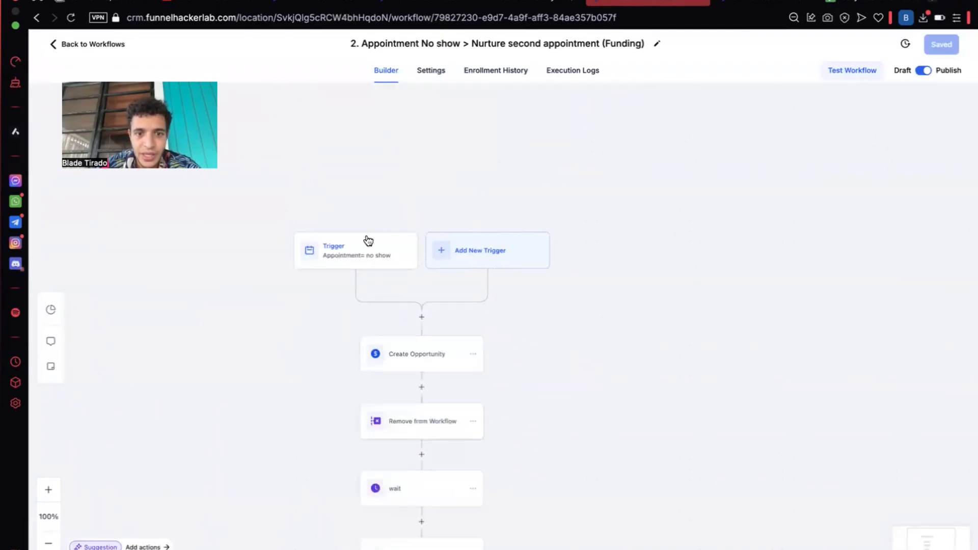
{"action": "left_click", "coordinate": [368, 241]}
{"action": "left_click", "coordinate": [962, 102]}
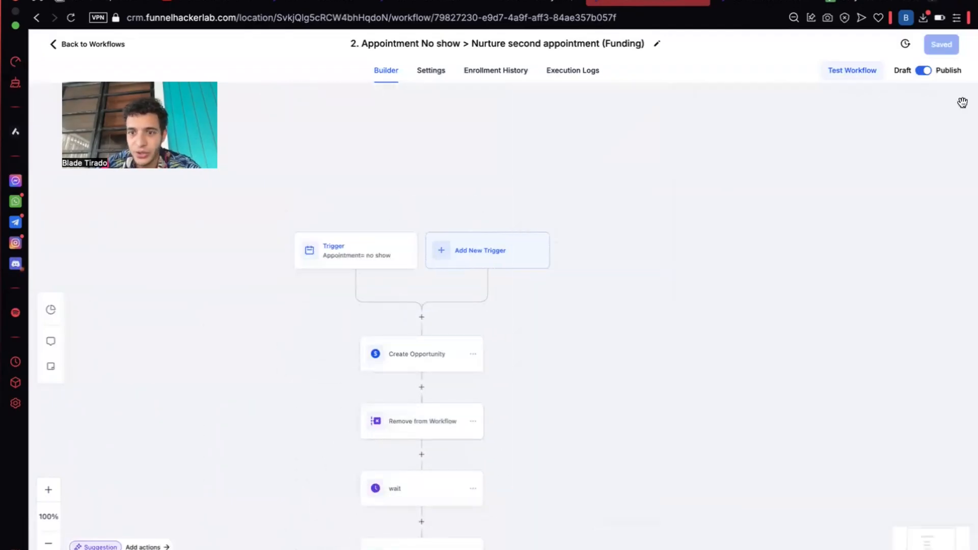
Check the pipeline and stage set in the no-show workflow's Create Opportunity action and close it
{"action": "scroll", "coordinate": [430, 387], "scroll_direction": "down", "scroll_amount": 4}
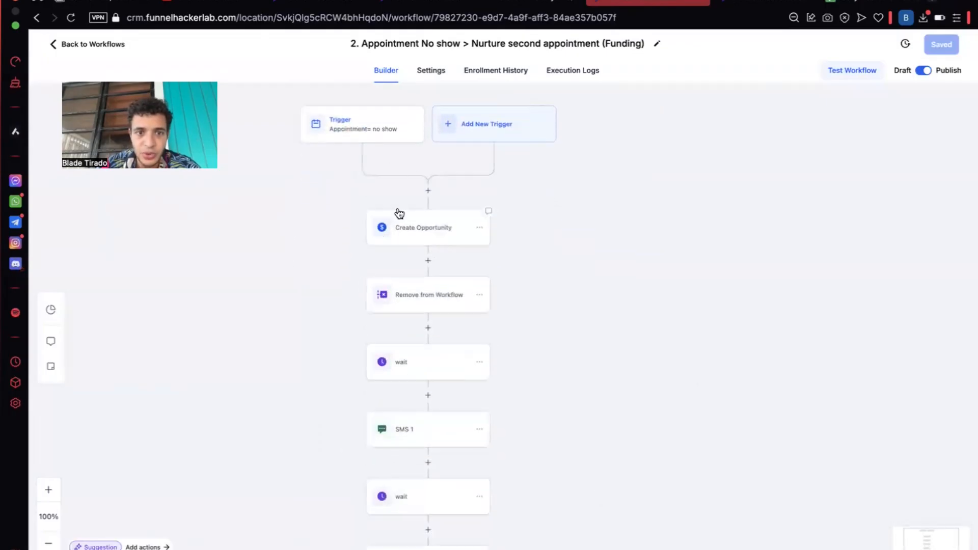
{"action": "left_click", "coordinate": [434, 235]}
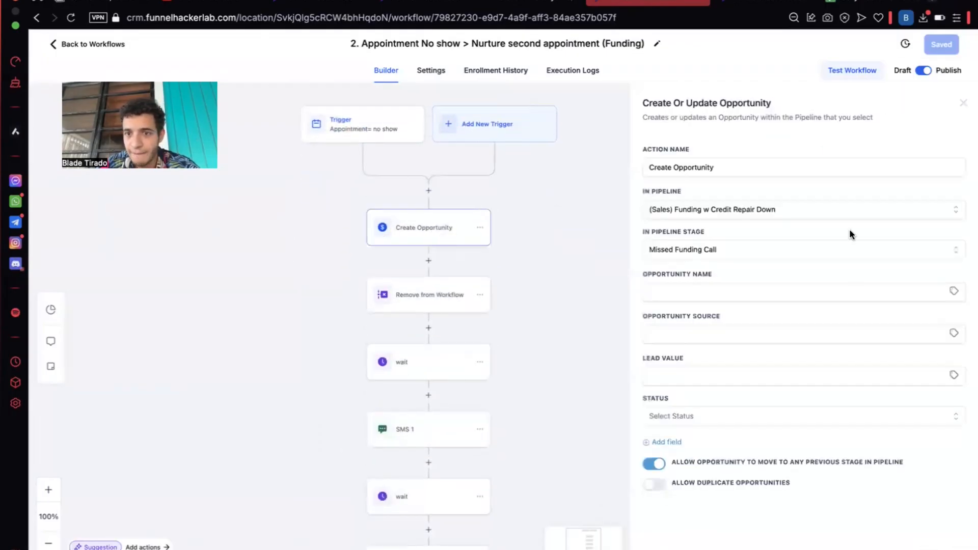
{"action": "left_click", "coordinate": [964, 103]}
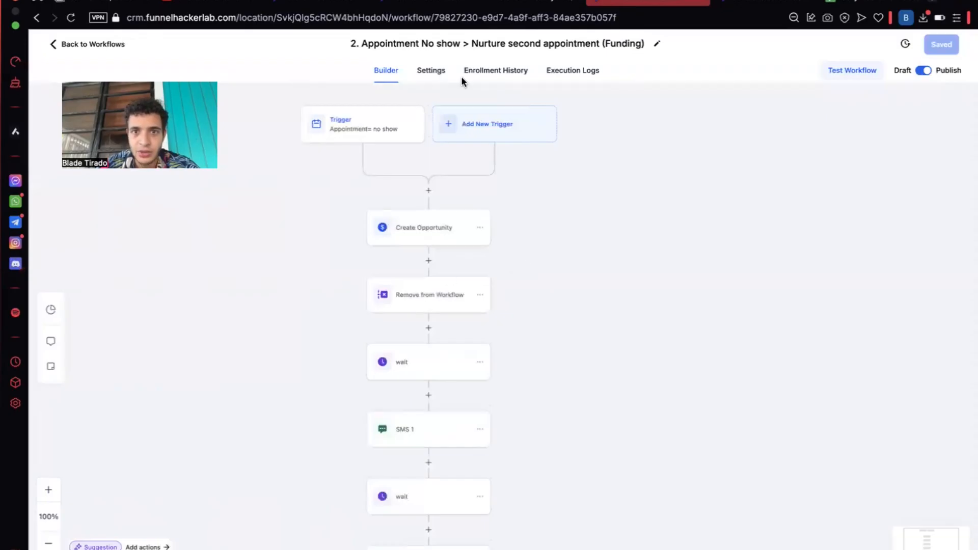
Read the SMS 1 message in the no-show workflow, highlighting its text, and return to the Funding workflow list
{"action": "left_click", "coordinate": [405, 438]}
{"action": "left_click_drag", "start_coordinate": [818, 359], "coordinate": [787, 308]}
{"action": "left_click", "coordinate": [762, 331]}
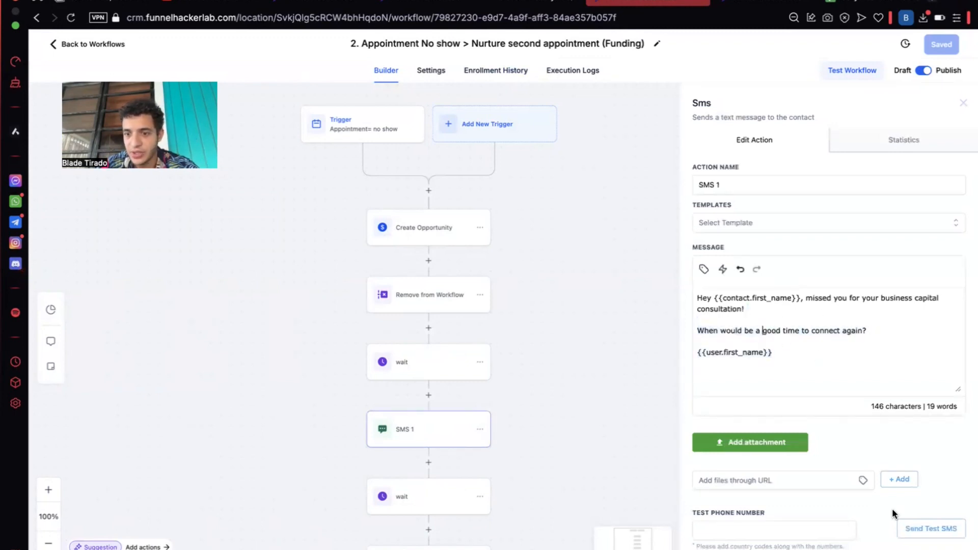
{"action": "left_click", "coordinate": [962, 103]}
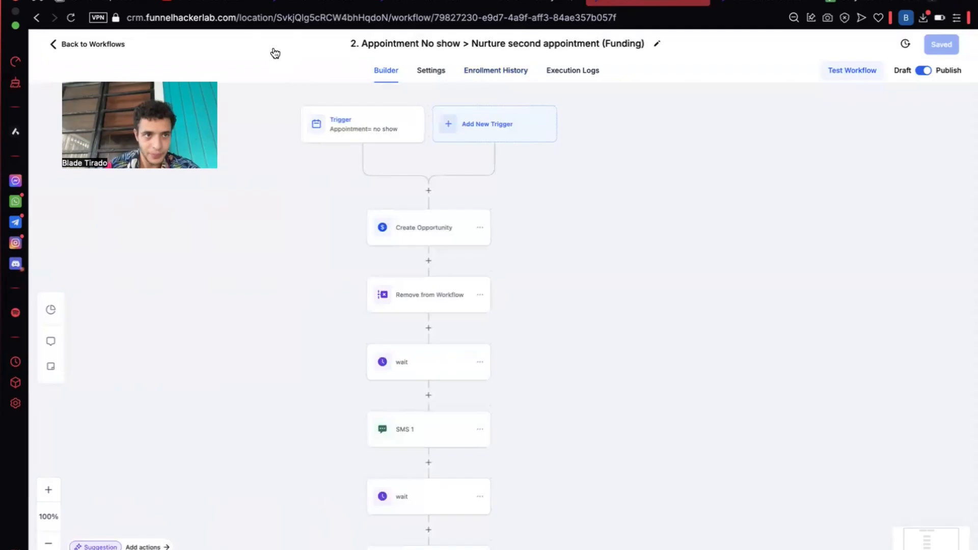
{"action": "left_click", "coordinate": [98, 48]}
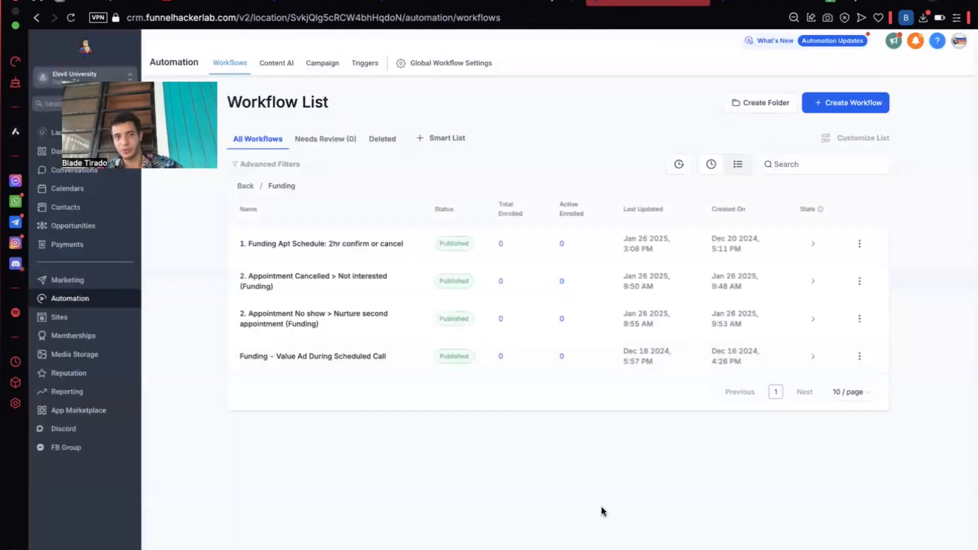